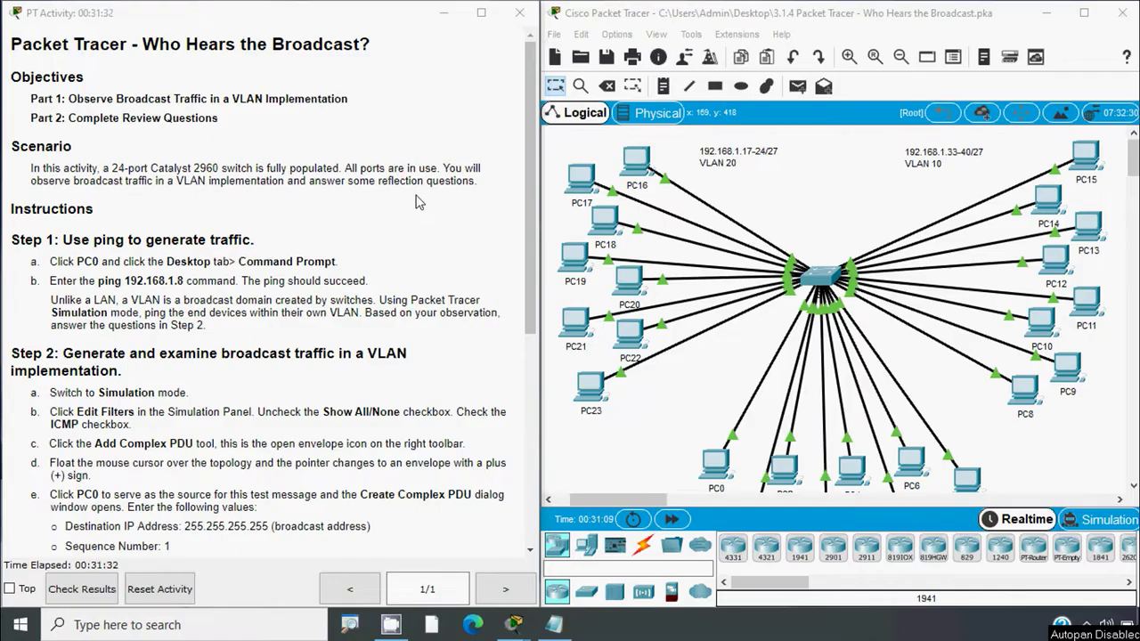
Scroll the activity instructions down to Step 1b's address 192.168.1.8.
scroll(116, 294, down, 1)
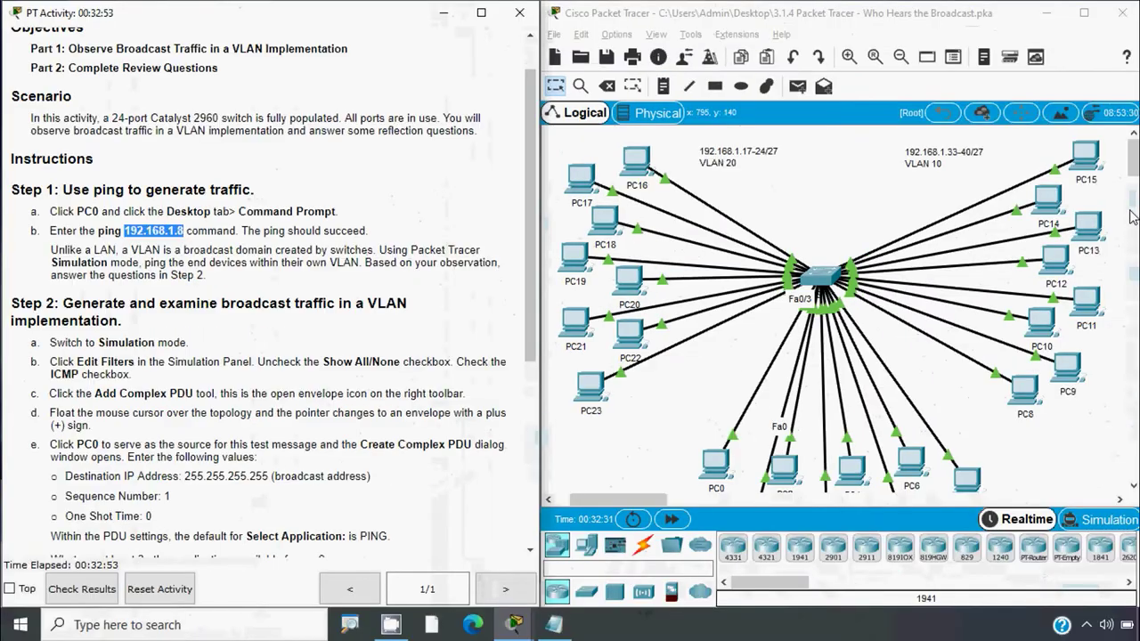
From PC0's Command Prompt, ping 192.168.1.8 to get four replies with 0% loss, then close PC0.
click(1135, 182)
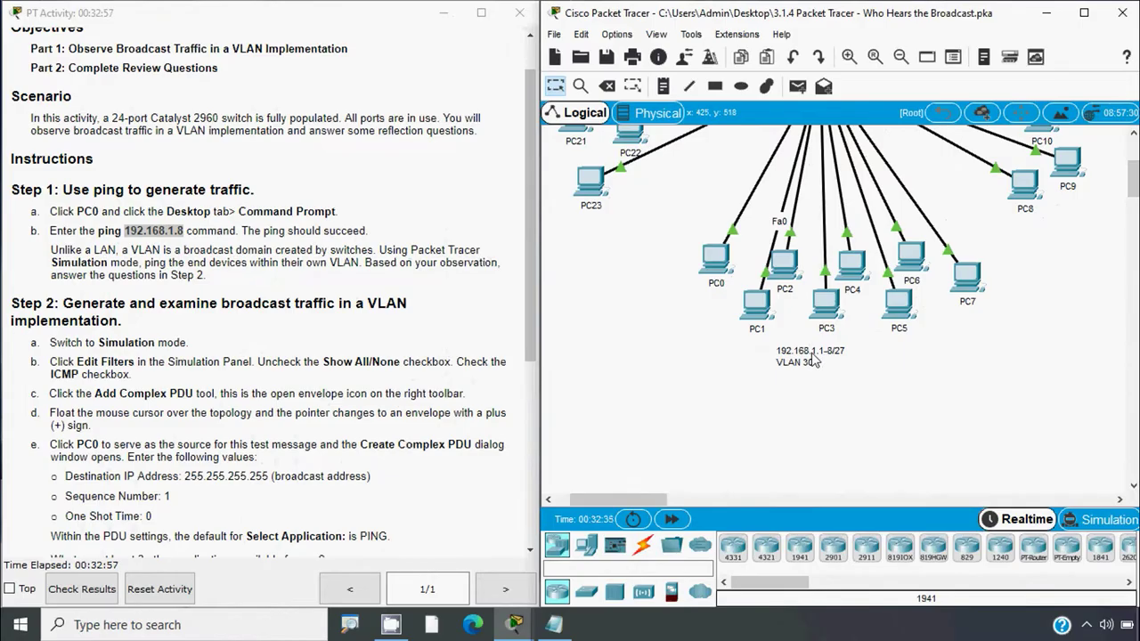
click(718, 265)
click(473, 109)
click(681, 189)
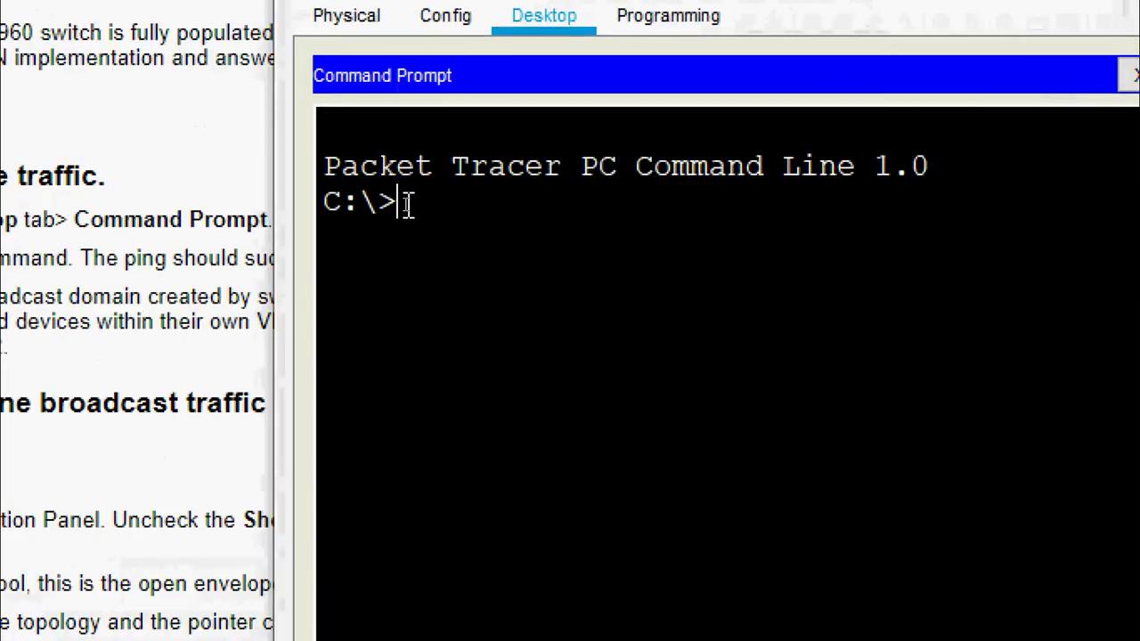
text(ping)
right_click(486, 204)
click(516, 261)
key(Return)
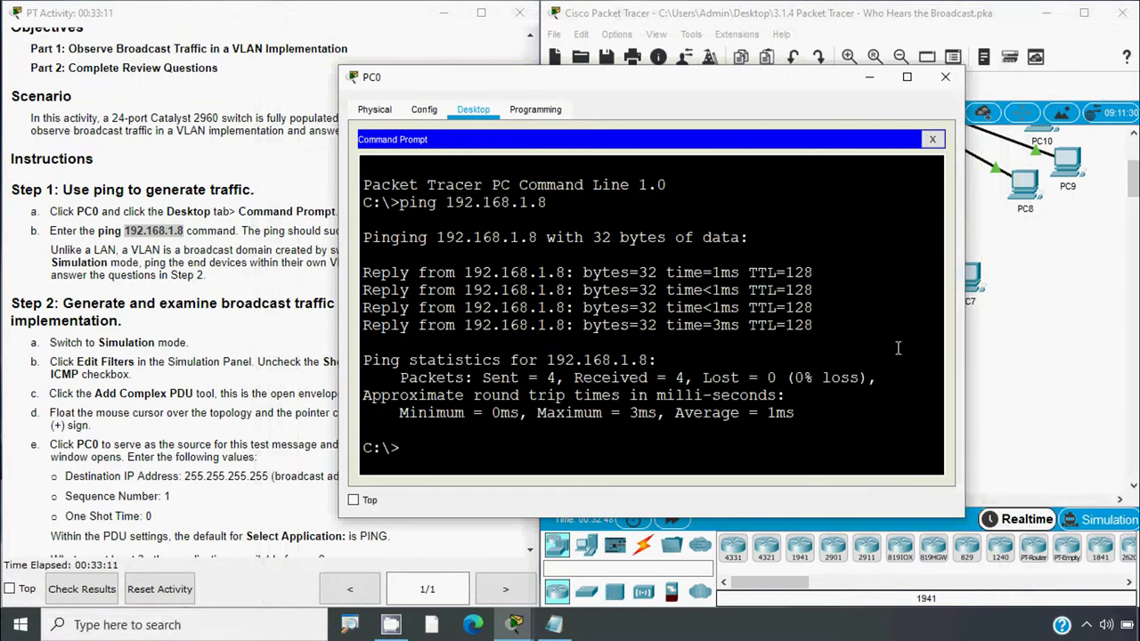
click(944, 77)
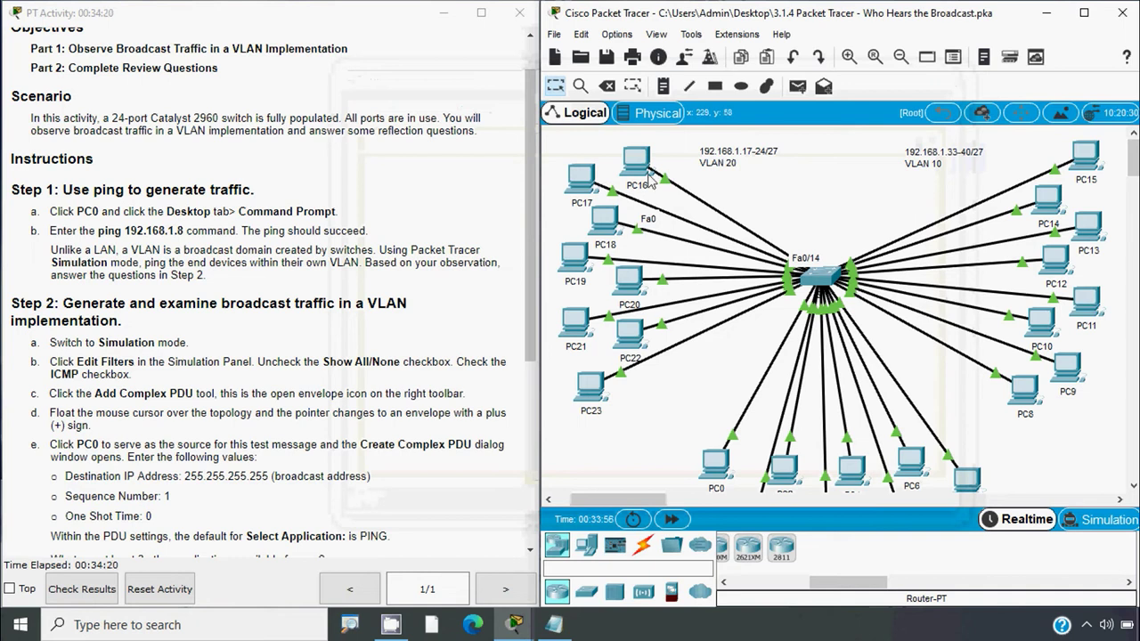
Maximize the window, send simple PDUs PC16→PC17 and PC15→PC13, then delete them.
mouse_move(649, 181)
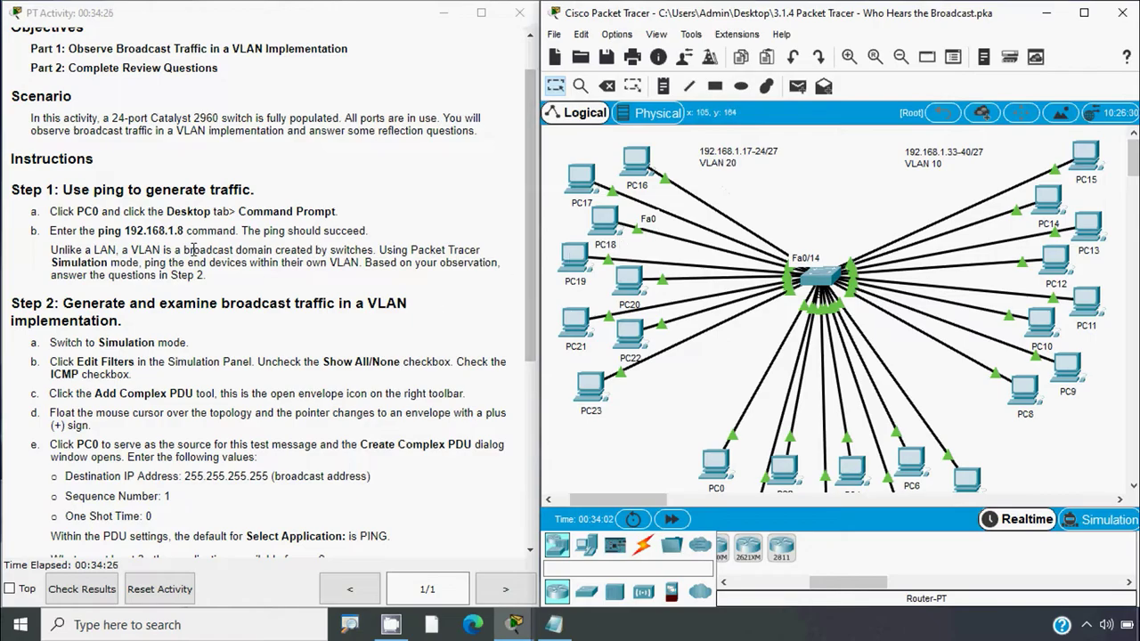
click(1085, 14)
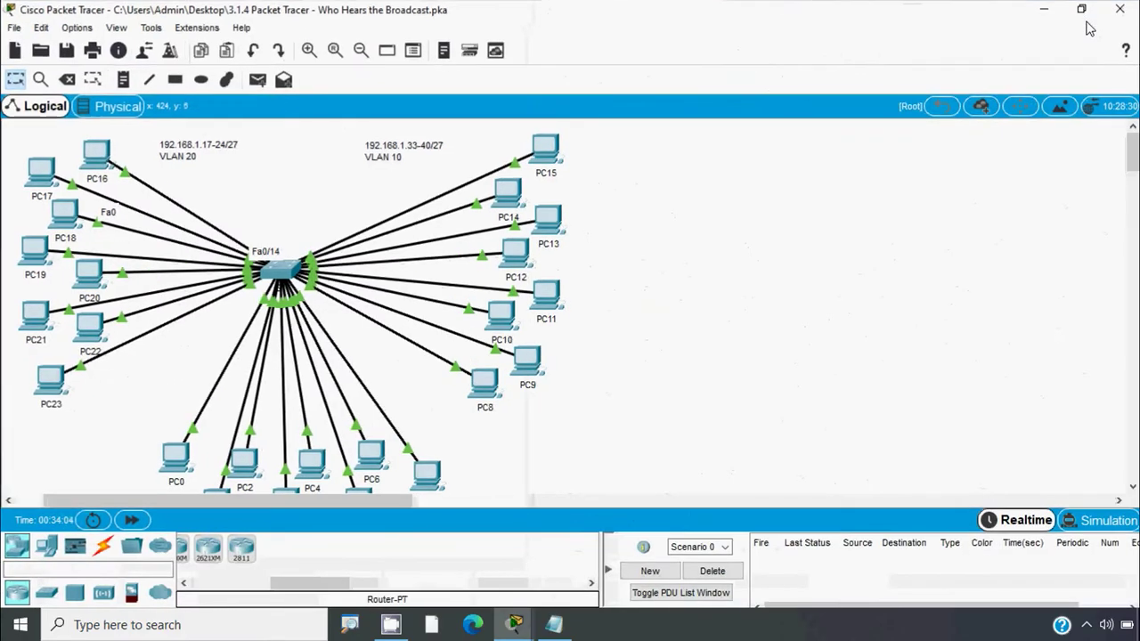
click(257, 79)
click(101, 163)
click(49, 181)
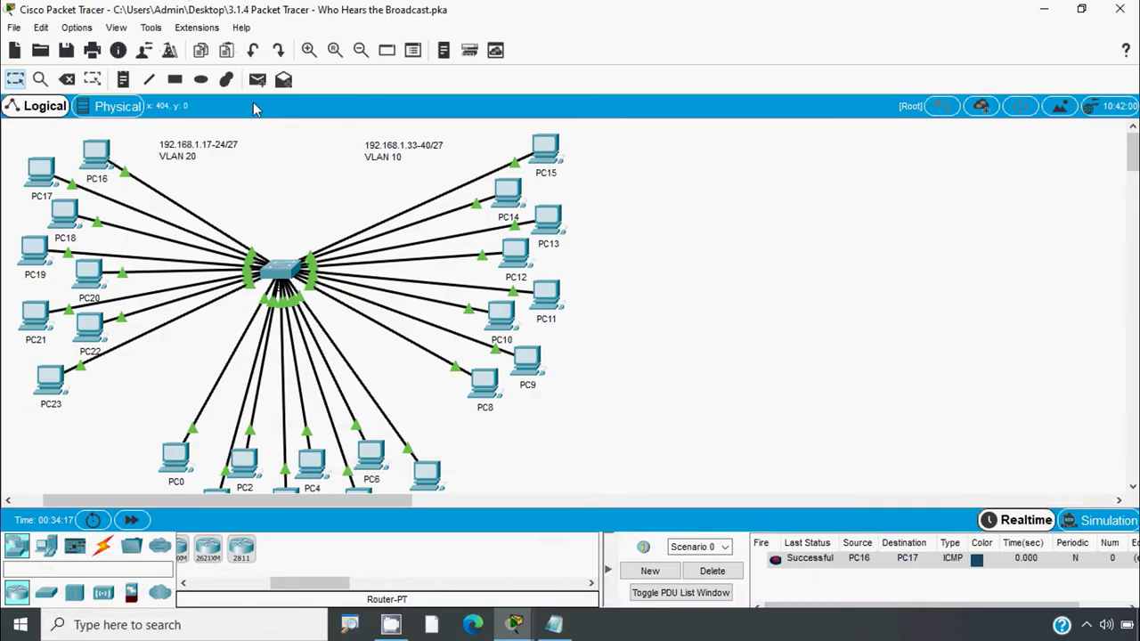
click(258, 80)
click(547, 150)
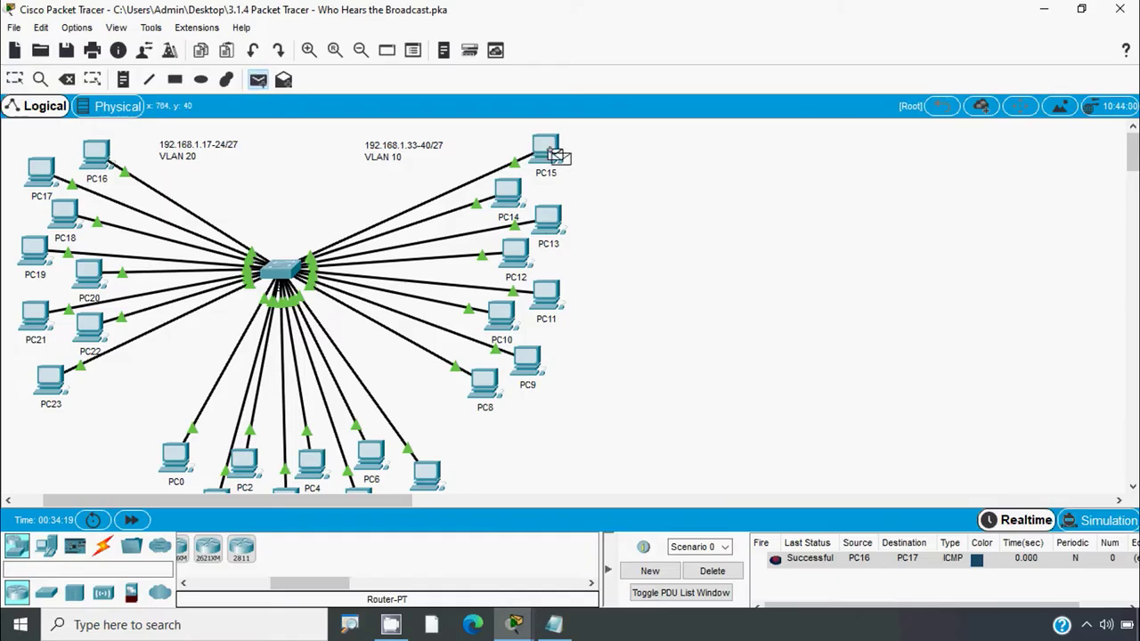
click(547, 216)
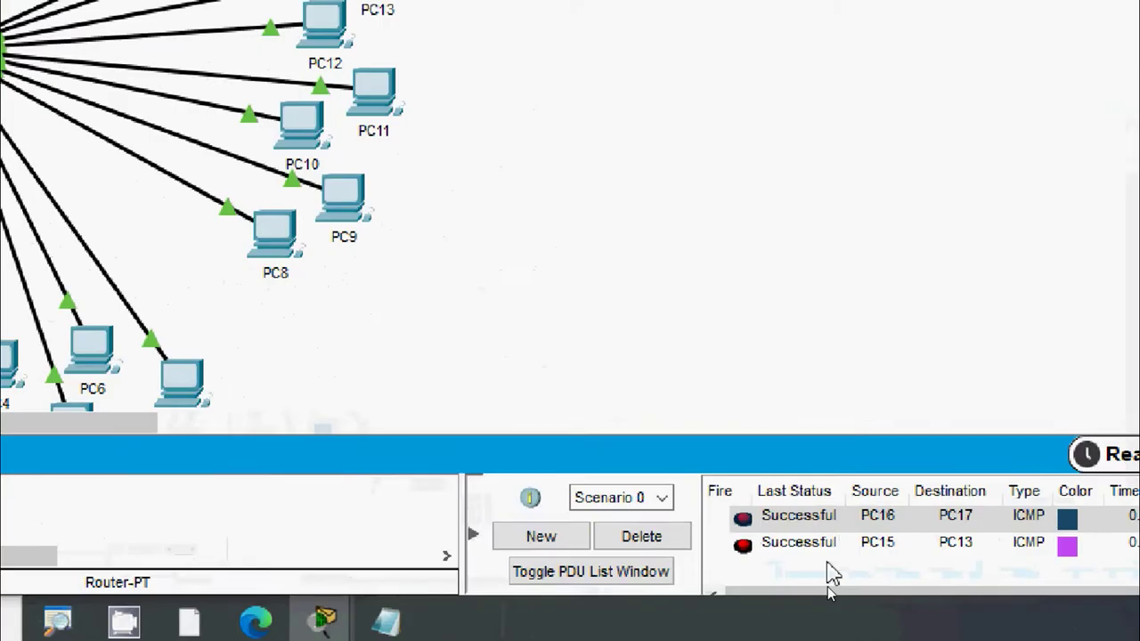
click(641, 536)
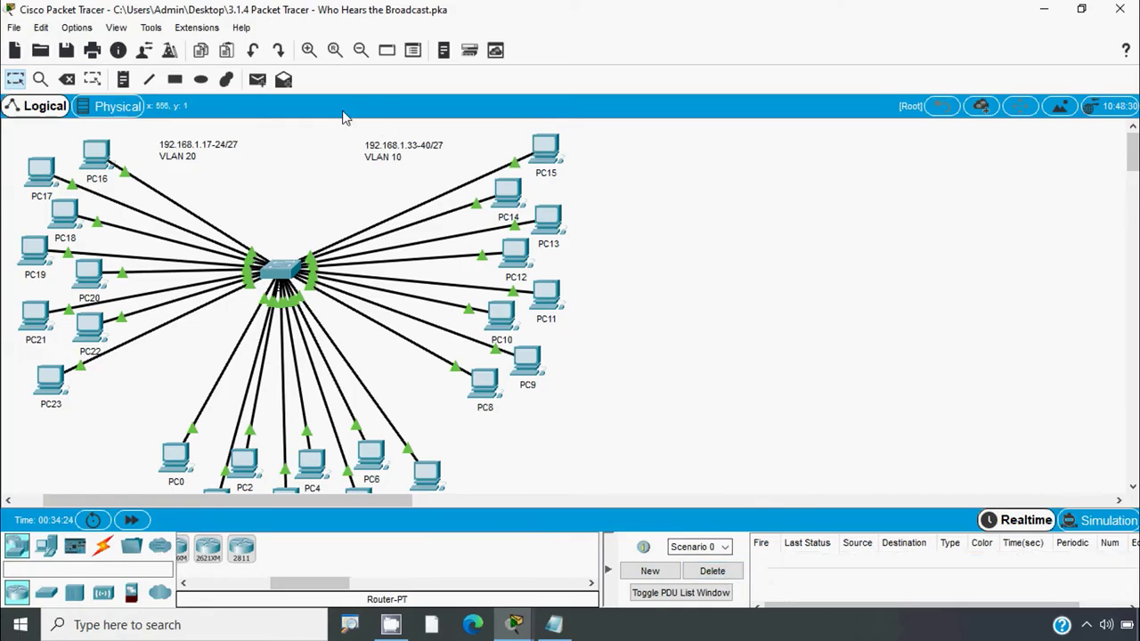
Send simple PDUs PC11→PC9 and PC4→PC6, then delete all test packets.
click(258, 80)
click(546, 295)
click(527, 361)
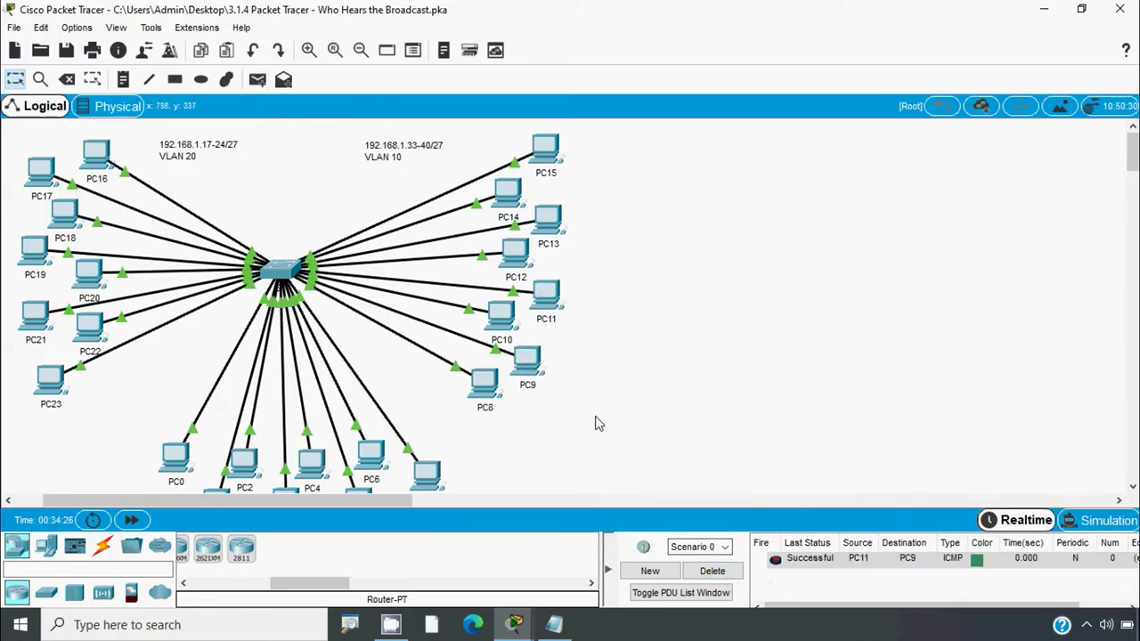
click(256, 82)
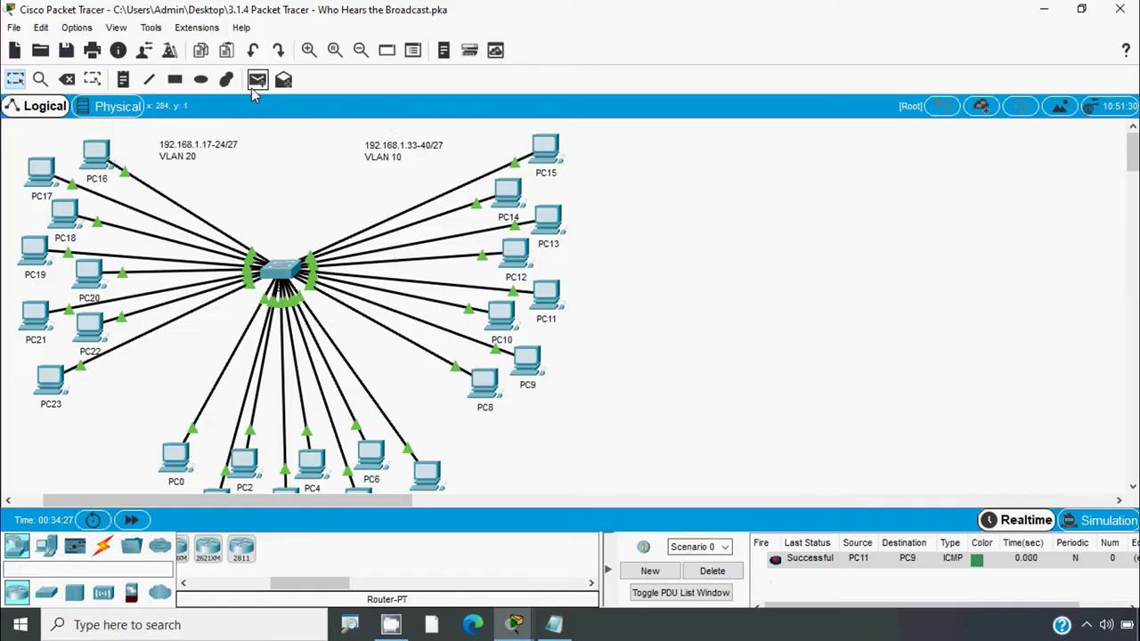
click(372, 459)
click(830, 575)
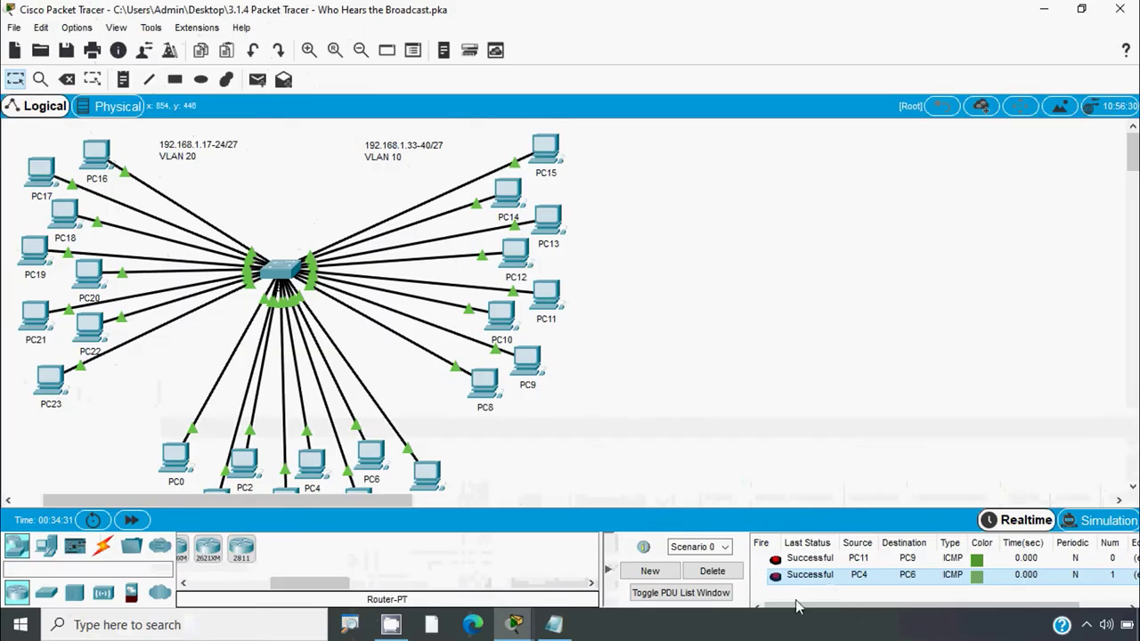
click(712, 571)
Send a simple PDU from PC16 to PC15 in VLAN 10, which fails across VLANs.
click(259, 85)
click(96, 153)
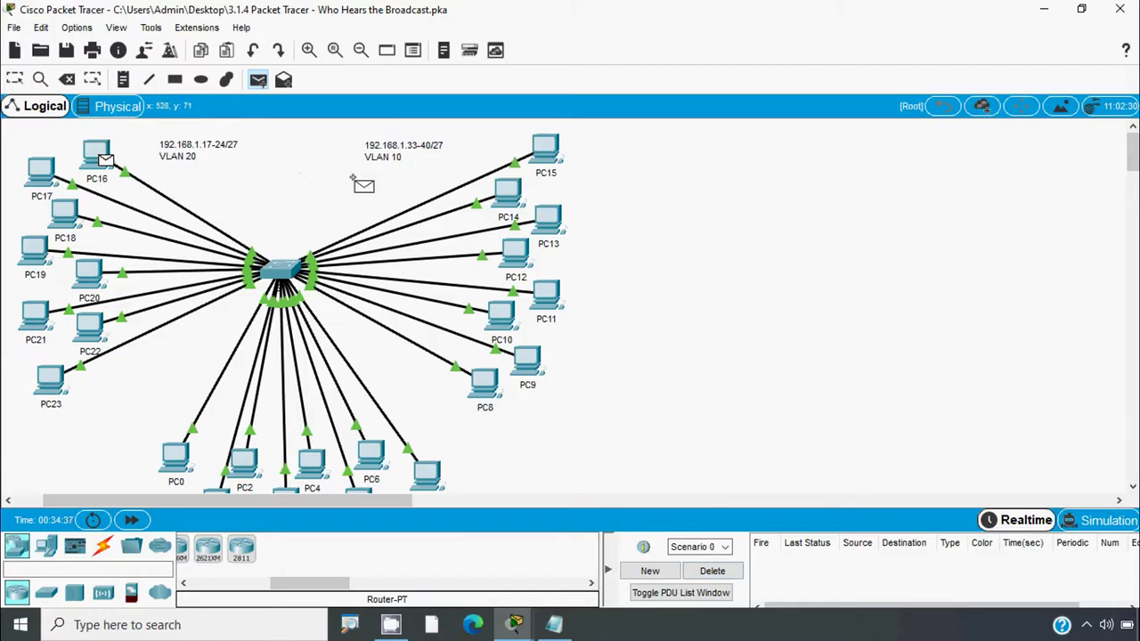
click(543, 150)
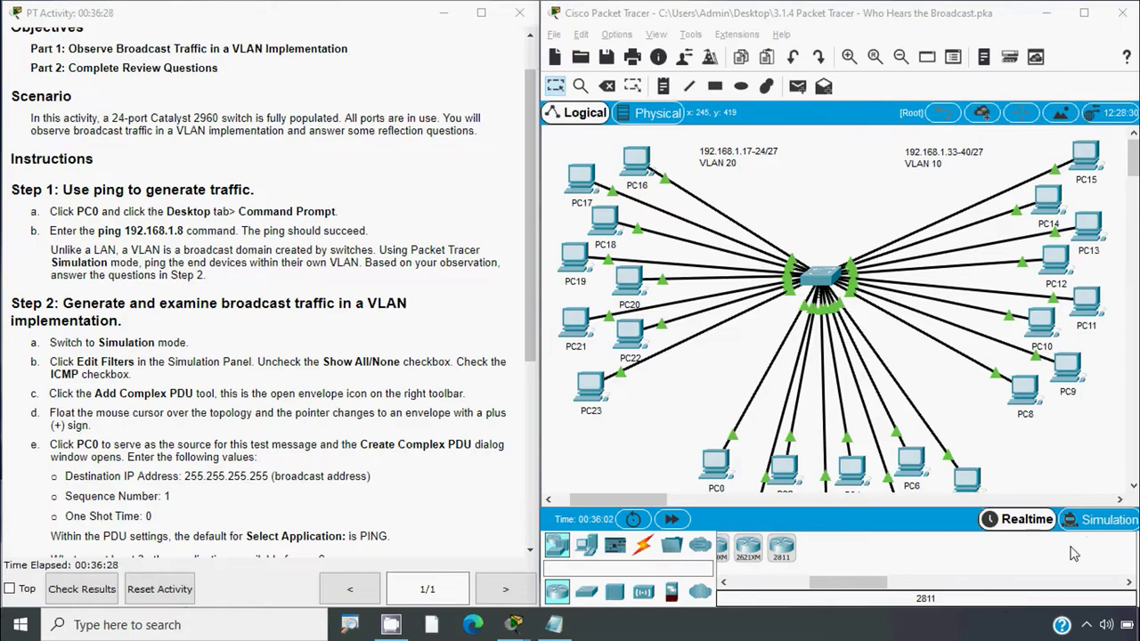
Enter Simulation mode, clear all event types with Show All/None, then enable only ICMP in Edit Filters.
click(1108, 532)
click(1109, 532)
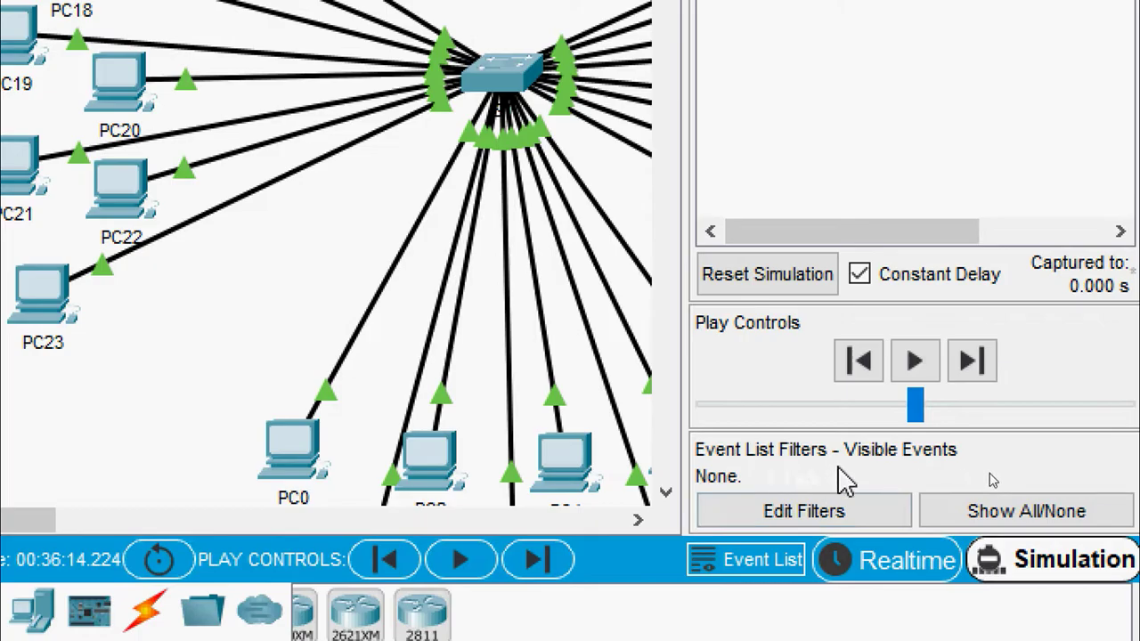
click(1014, 517)
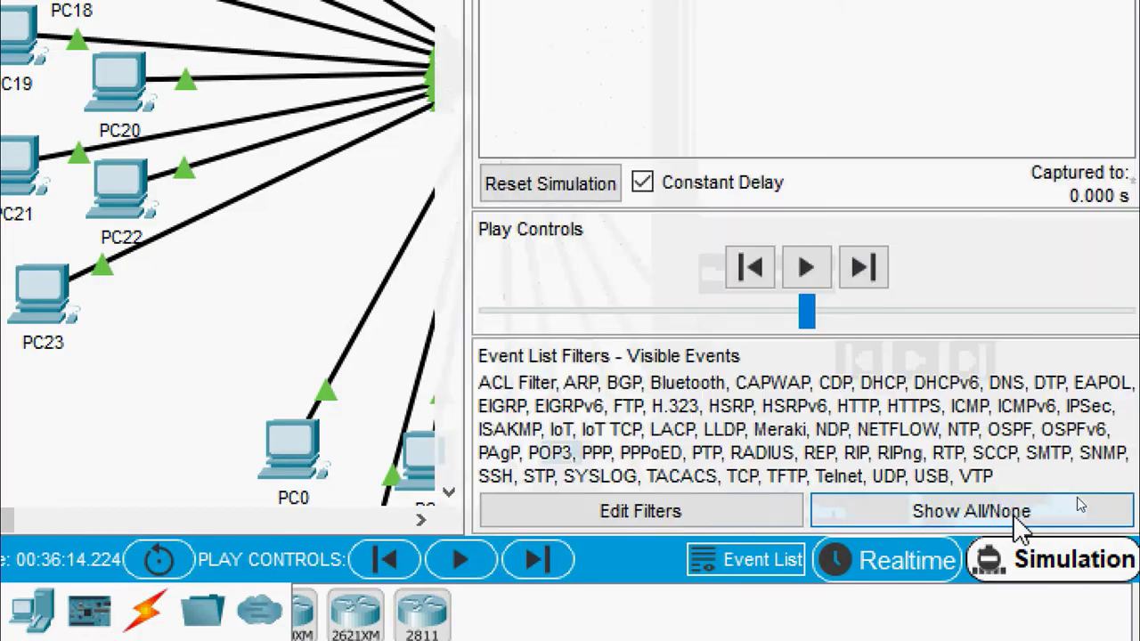
click(1019, 523)
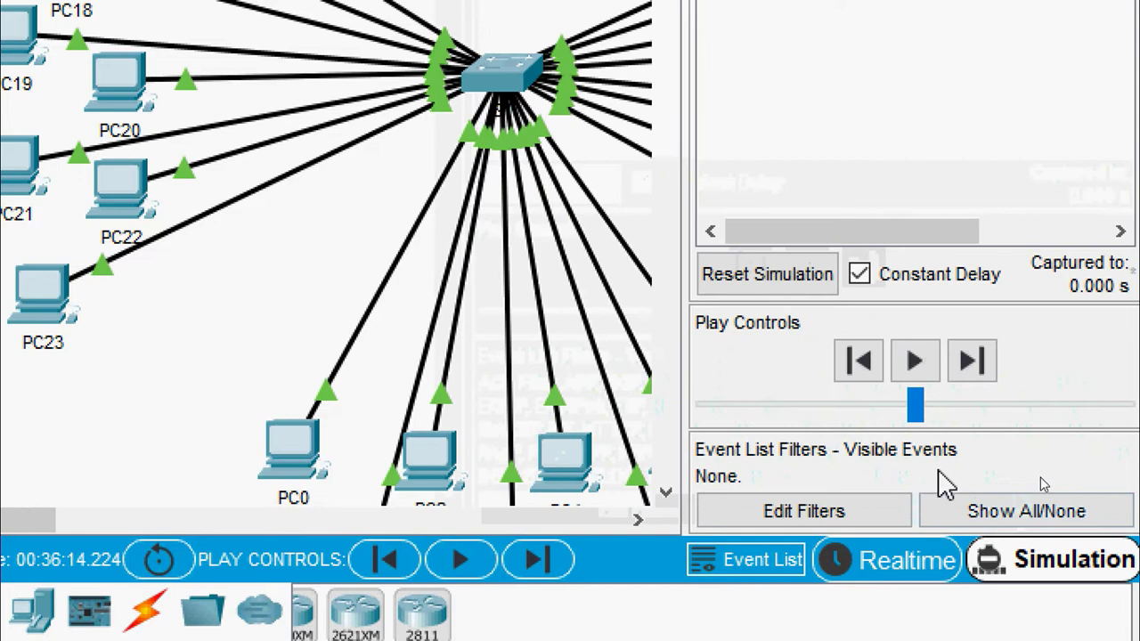
click(861, 515)
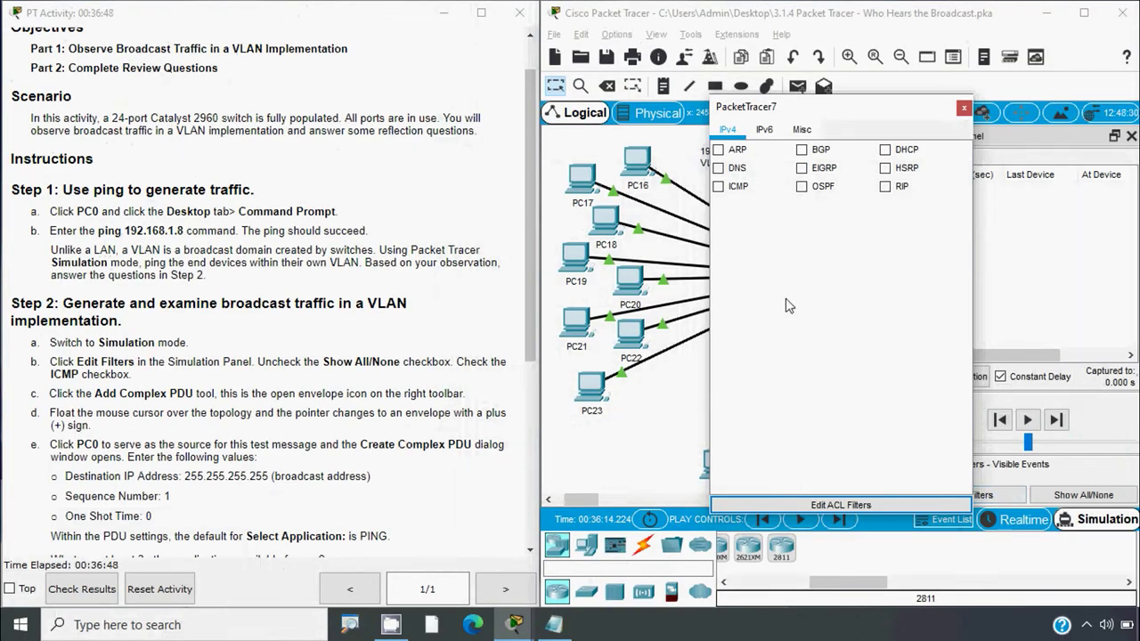
click(718, 188)
click(963, 108)
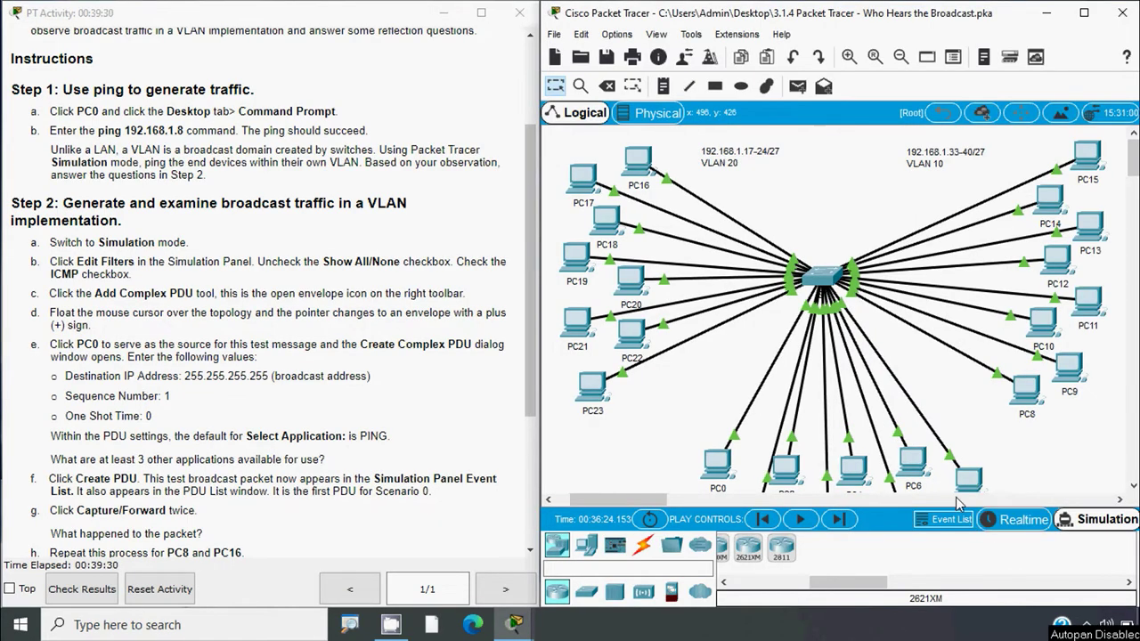
Start a complex PDU with PC0 as its source and move its settings window right.
click(824, 86)
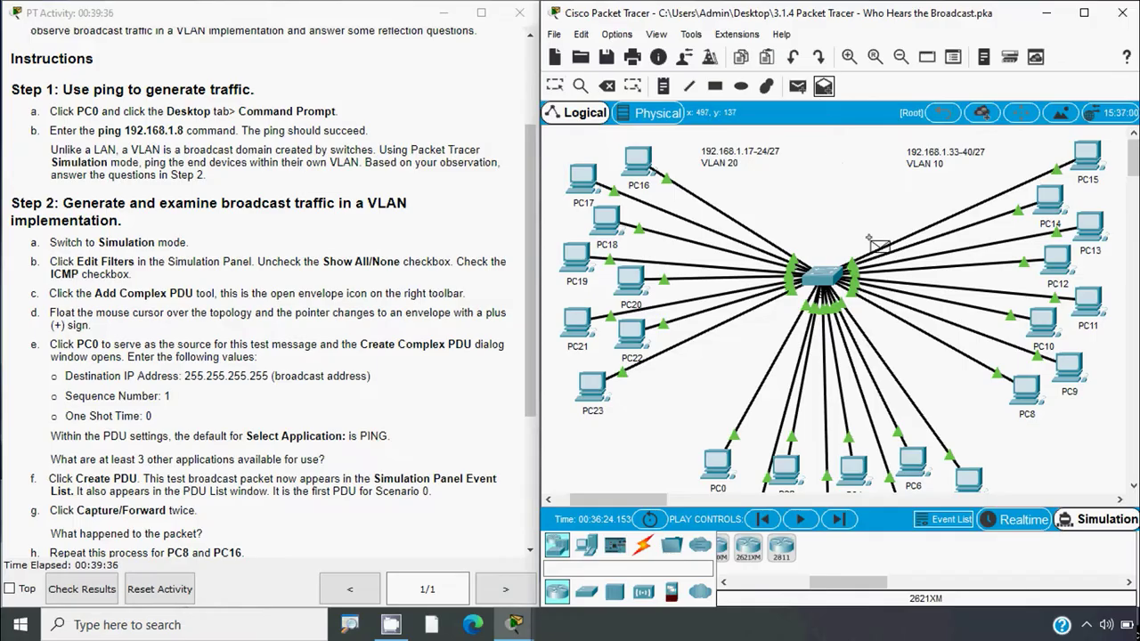
scroll(1123, 167, down, 4)
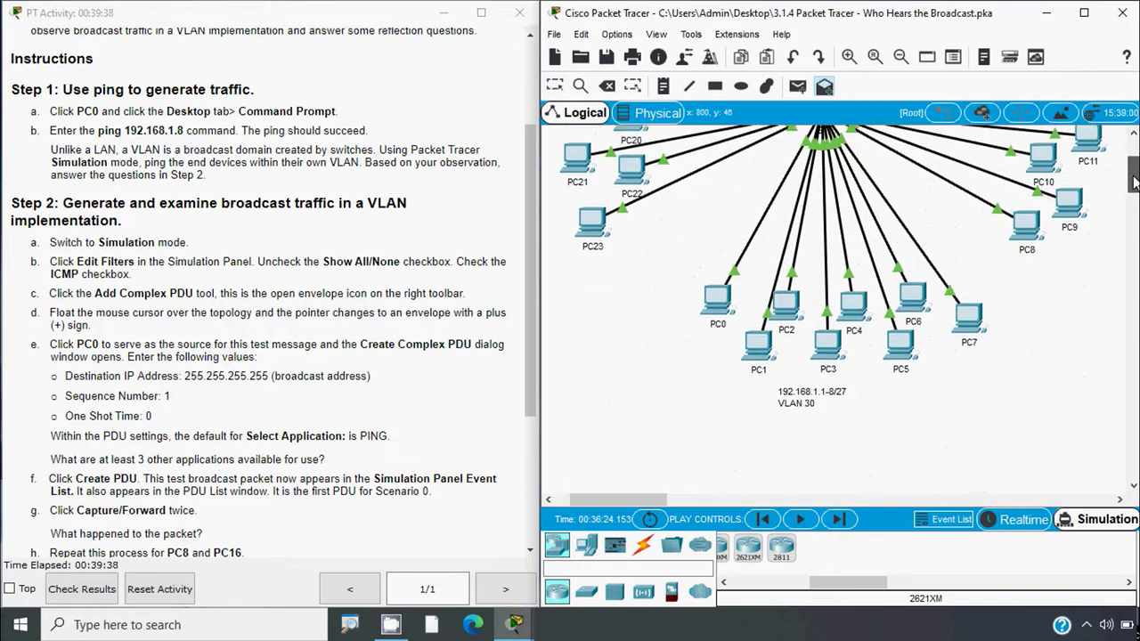
click(709, 295)
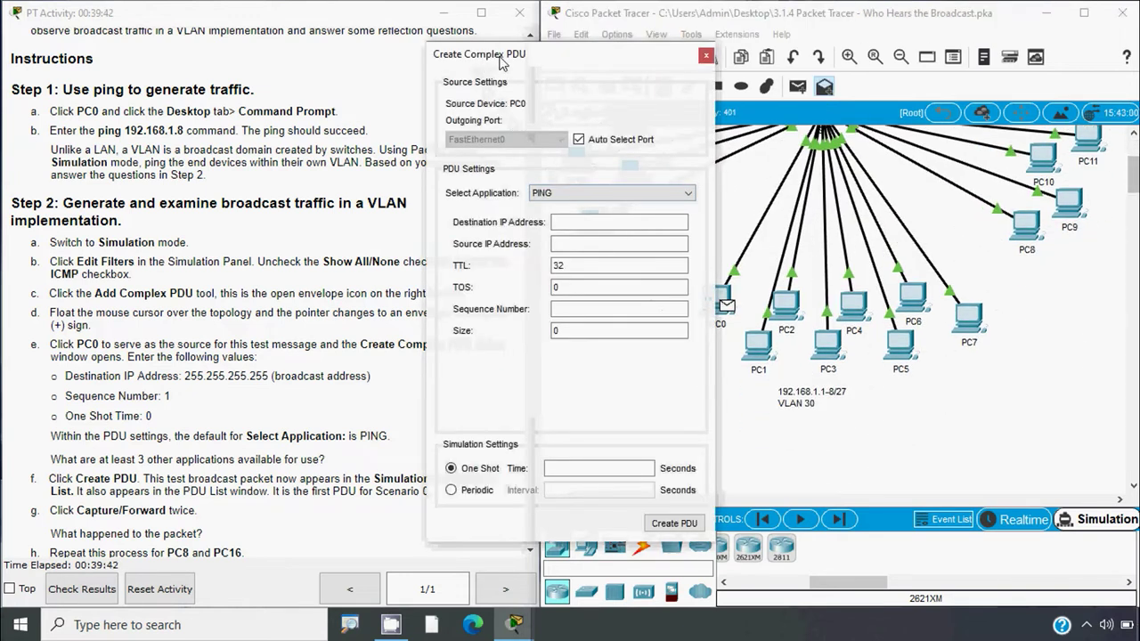
drag(499, 58, 619, 56)
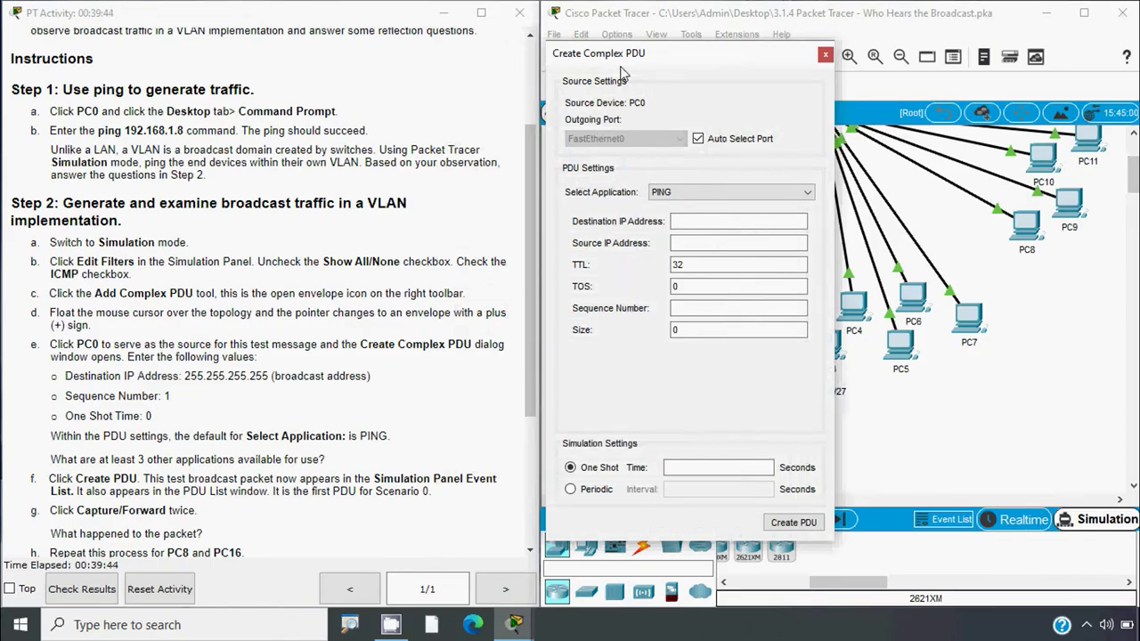
Set destination 255.255.255.255, sequence number 1, one-shot time 0, and create the PDU.
click(690, 221)
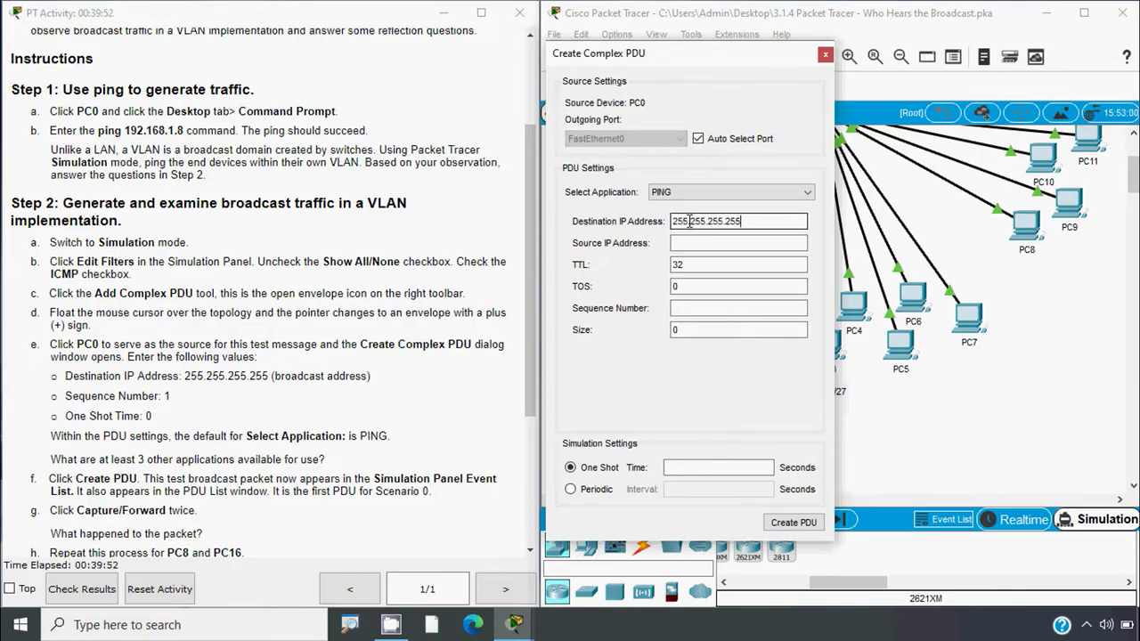
key(Tab)
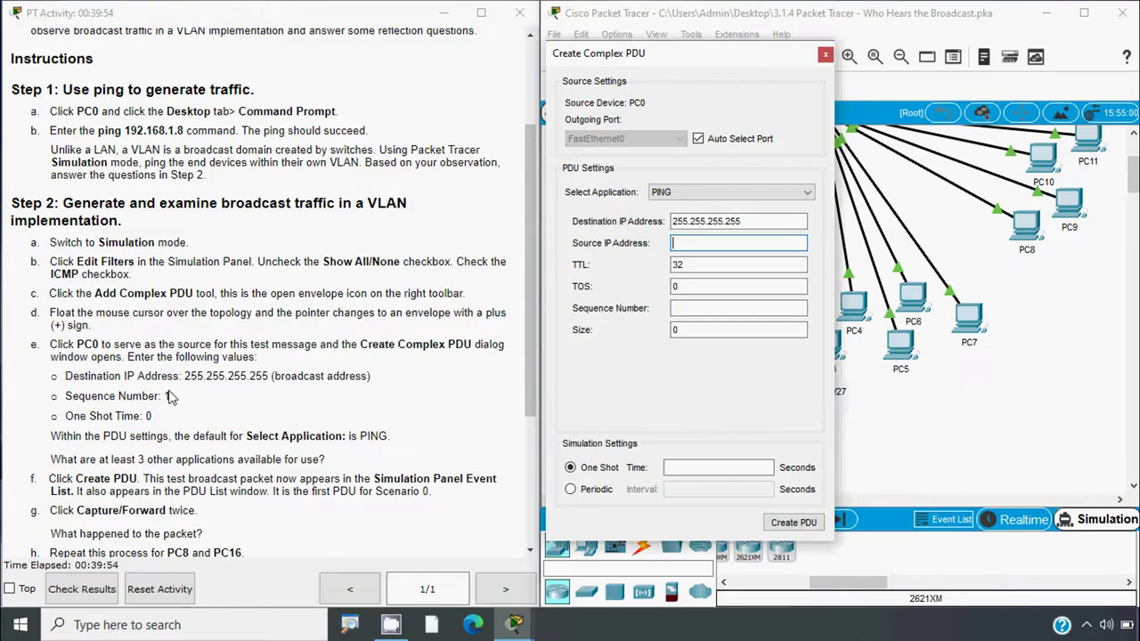
click(682, 309)
text(1)
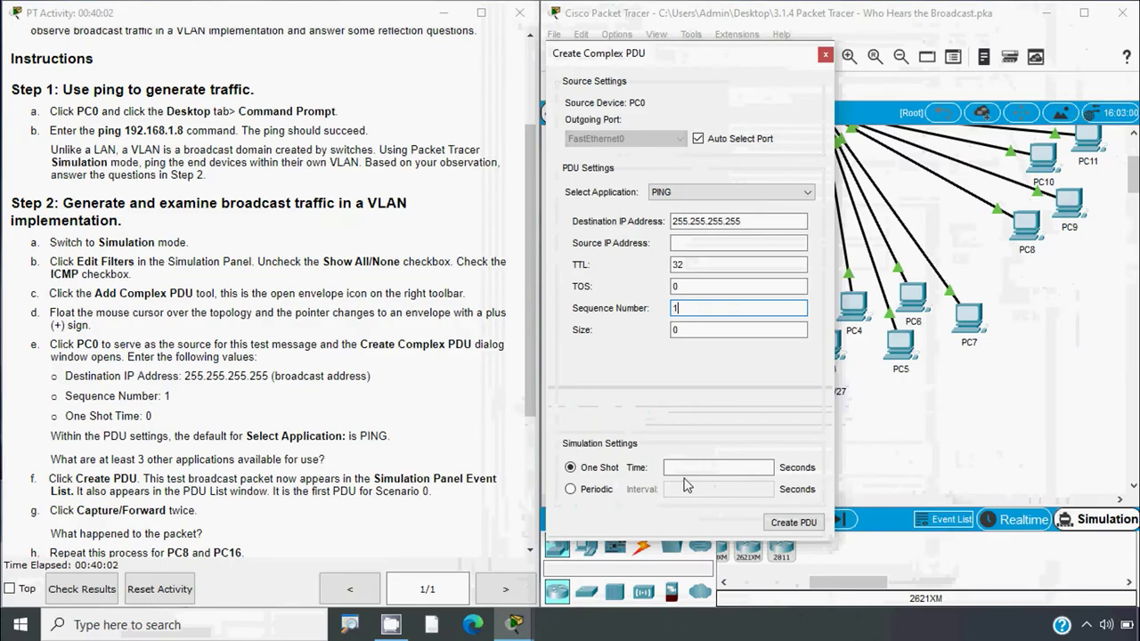
click(689, 468)
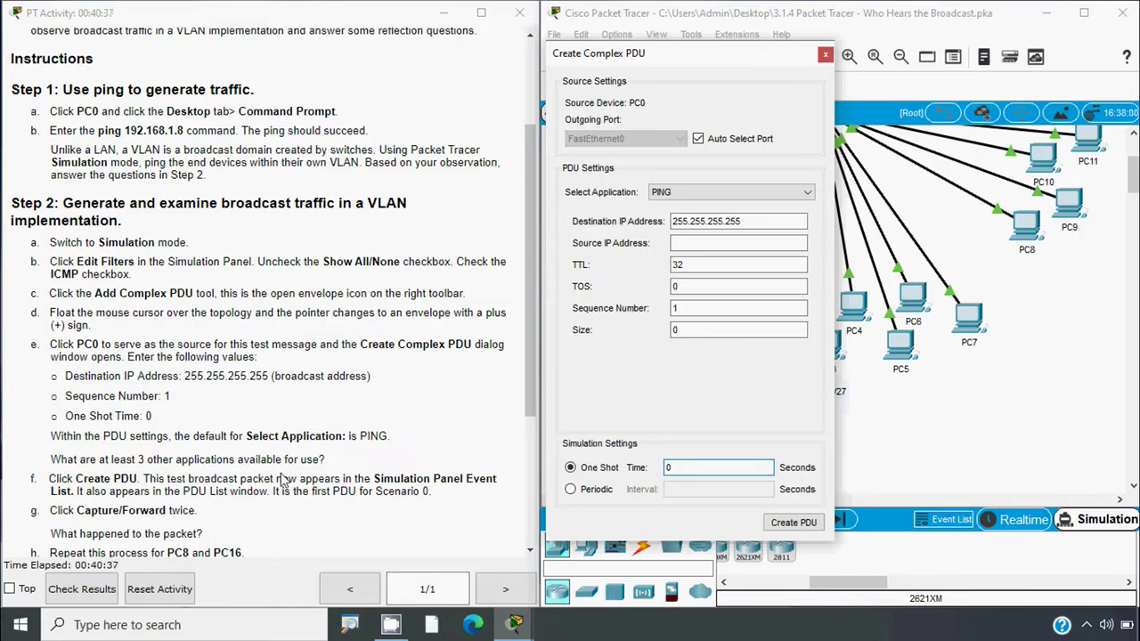
click(806, 194)
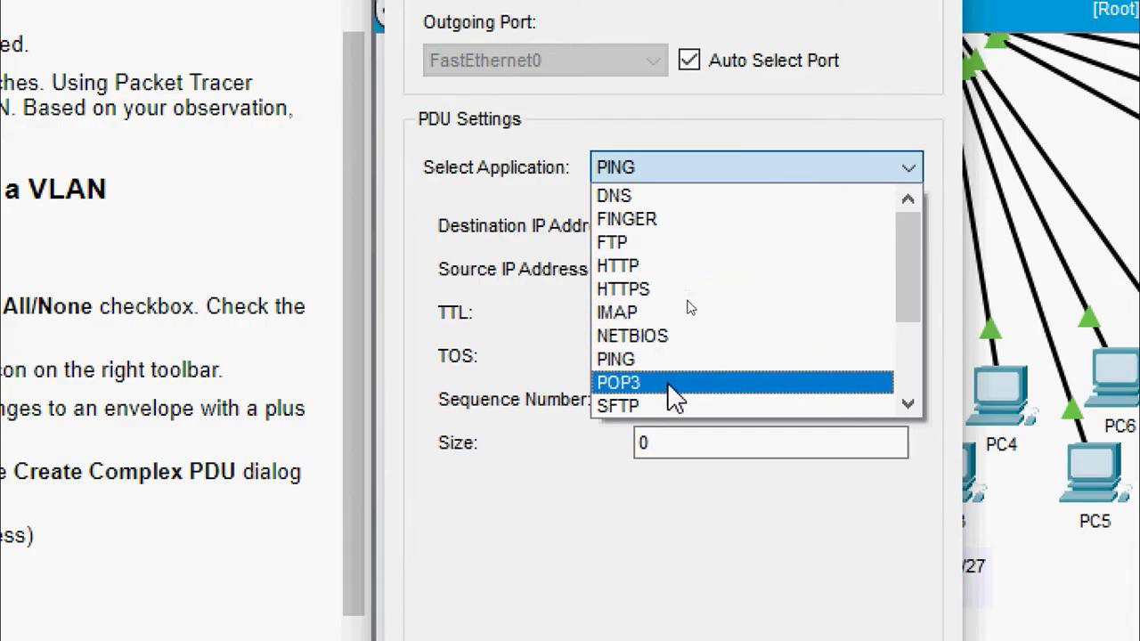
drag(911, 273, 910, 313)
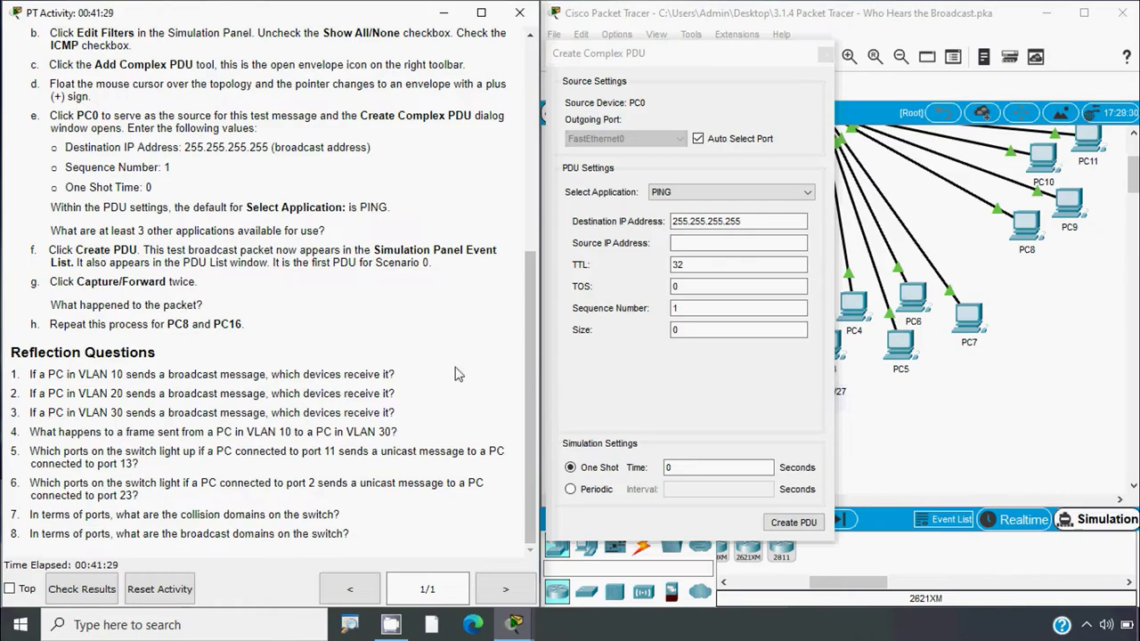
click(729, 54)
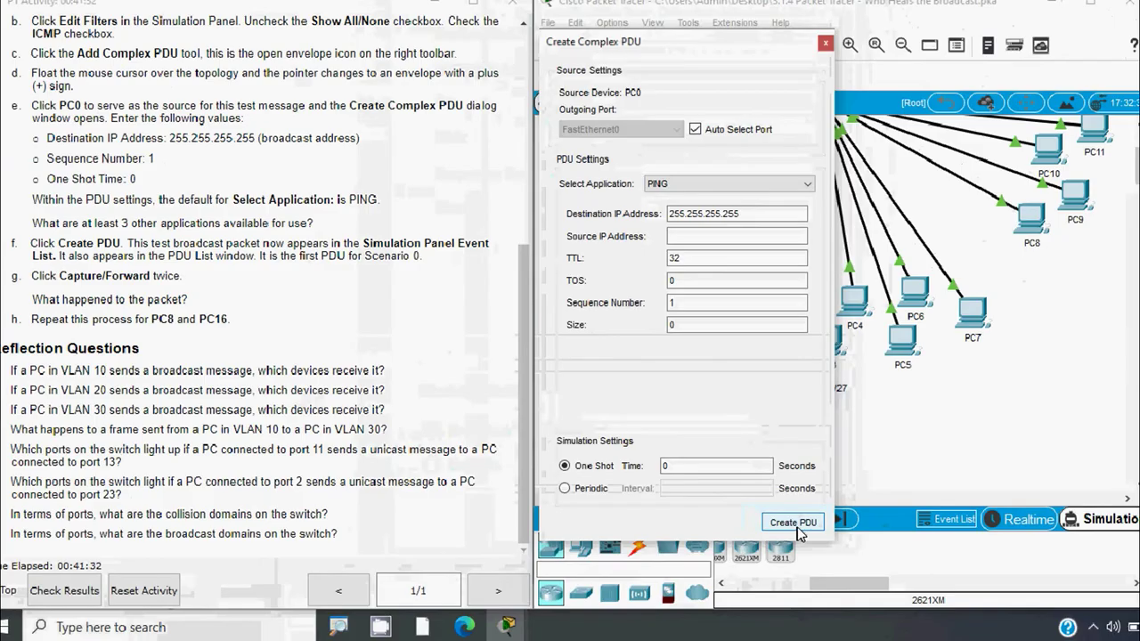
click(794, 524)
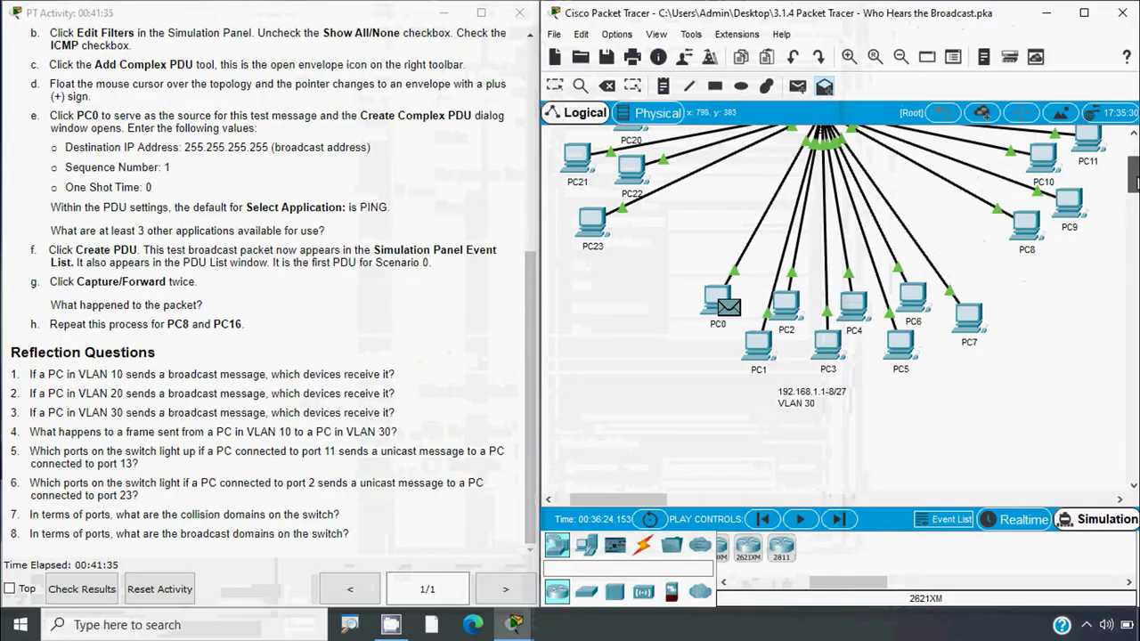
Capture/Forward twice so PC0's broadcast goes through the switch to only PC1–PC7.
scroll(1134, 187, up, 2)
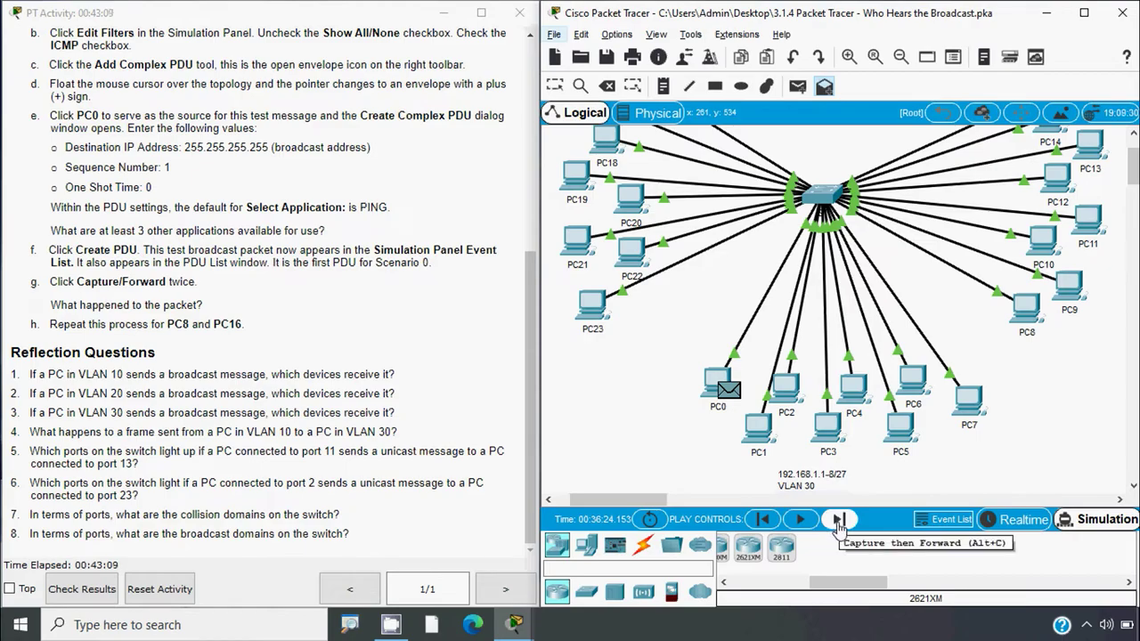
click(947, 522)
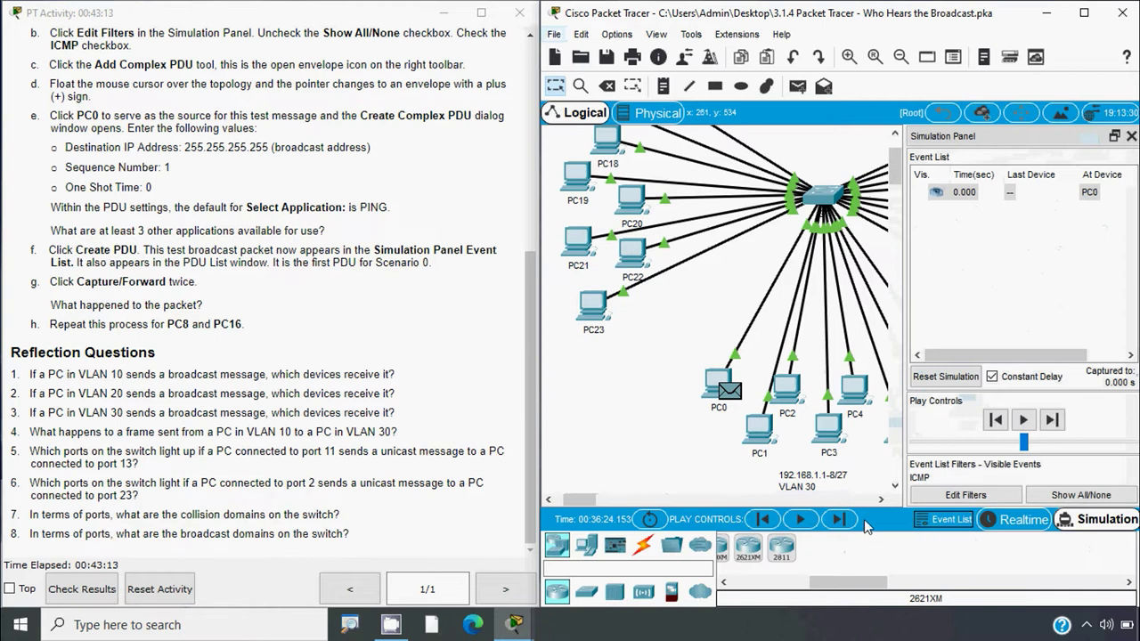
click(838, 519)
click(957, 522)
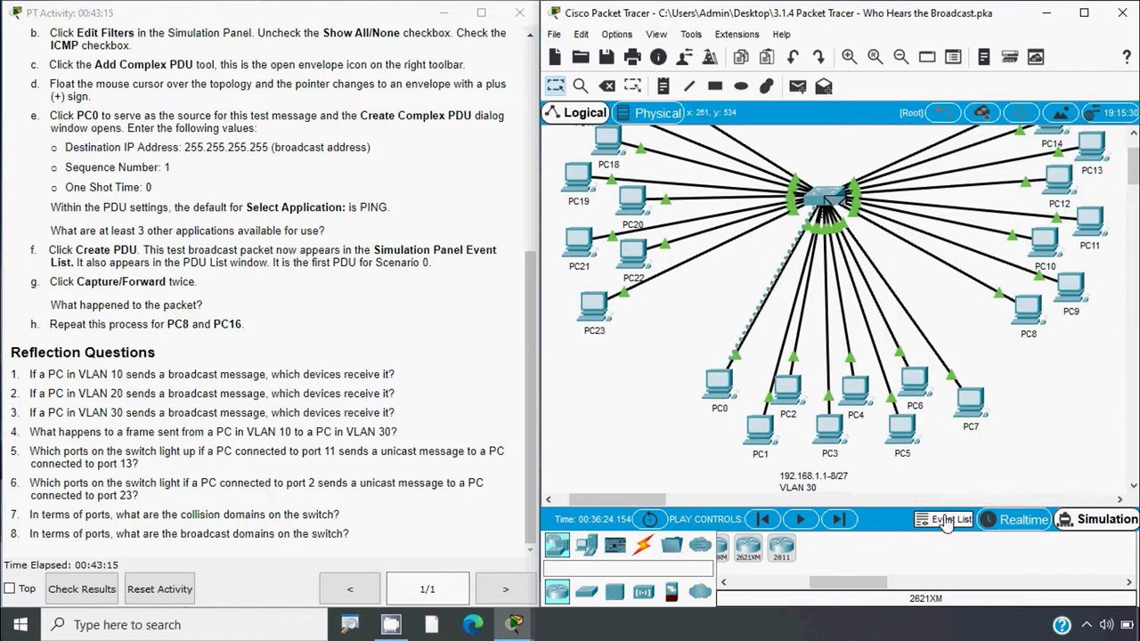
click(840, 520)
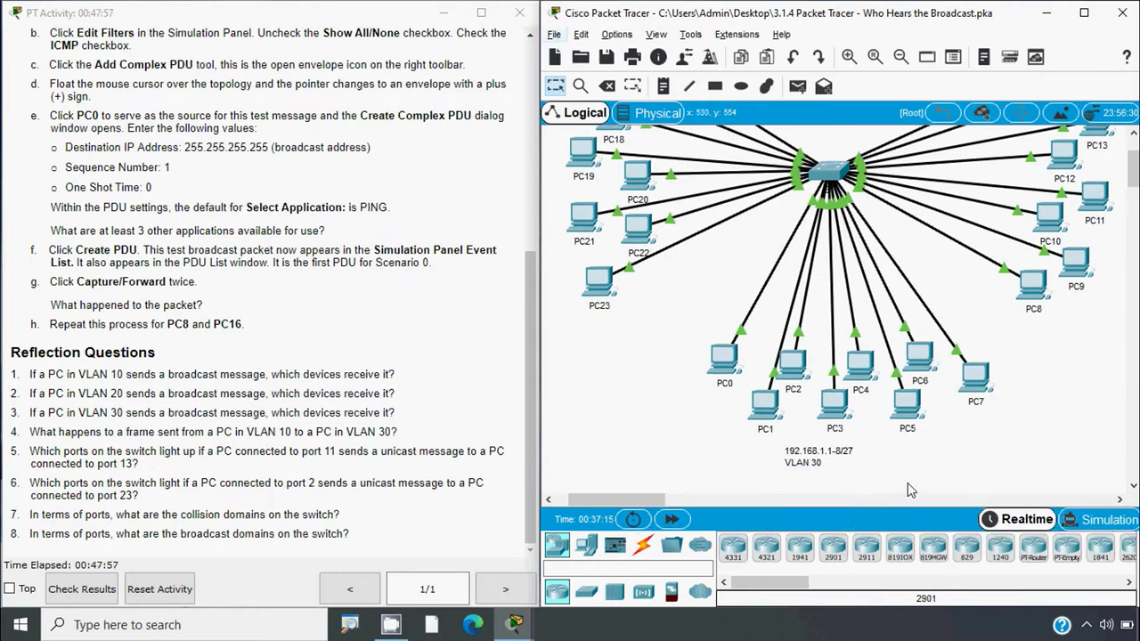
Return to Simulation mode and maximize the Packet Tracer window.
click(1080, 523)
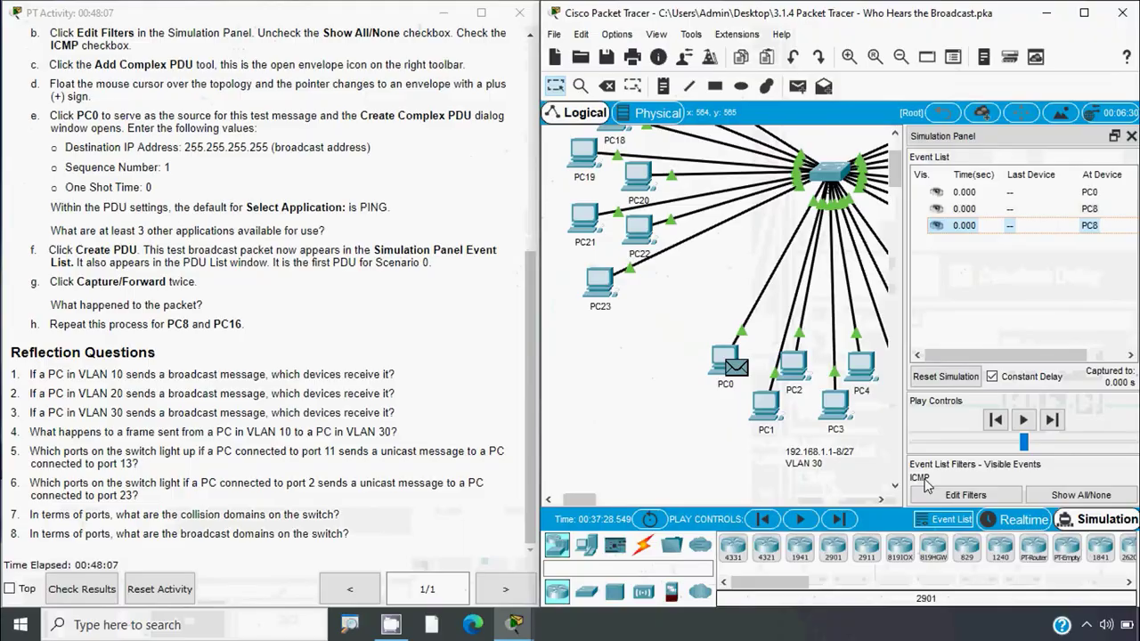
click(1084, 12)
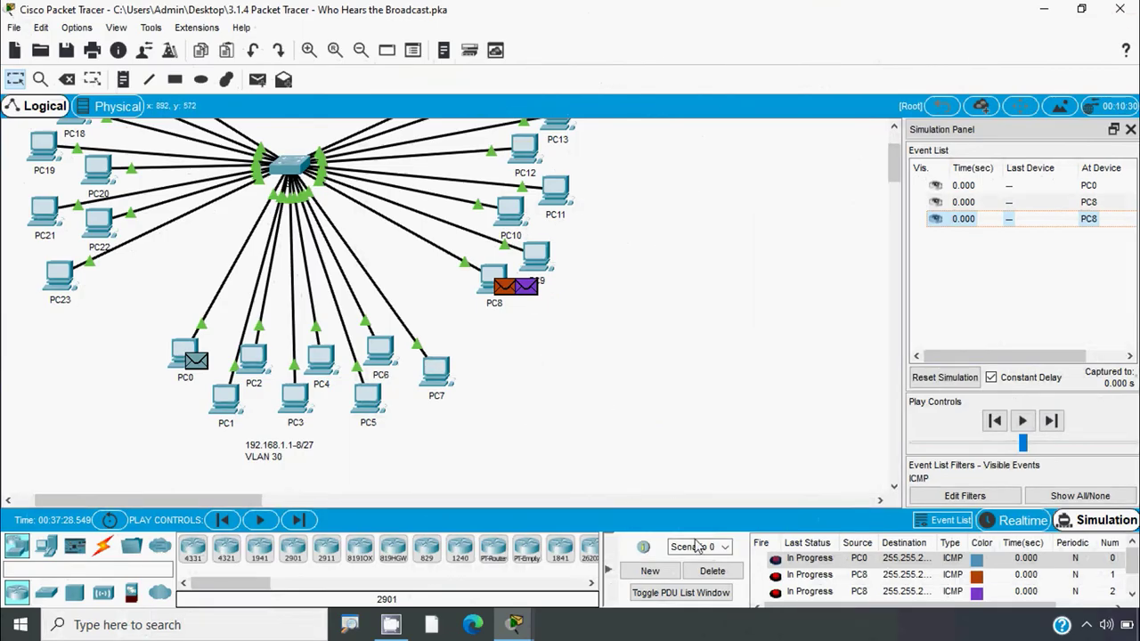
Delete all pending PDUs, restore and stretch the window, and hide the Simulation Panel.
click(712, 571)
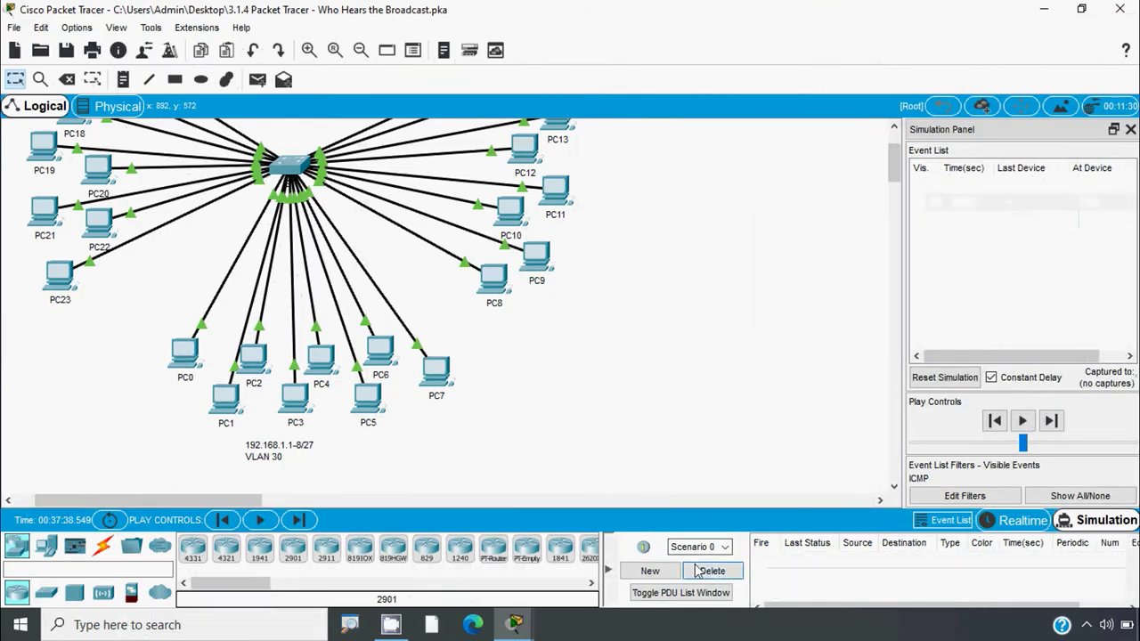
click(1081, 9)
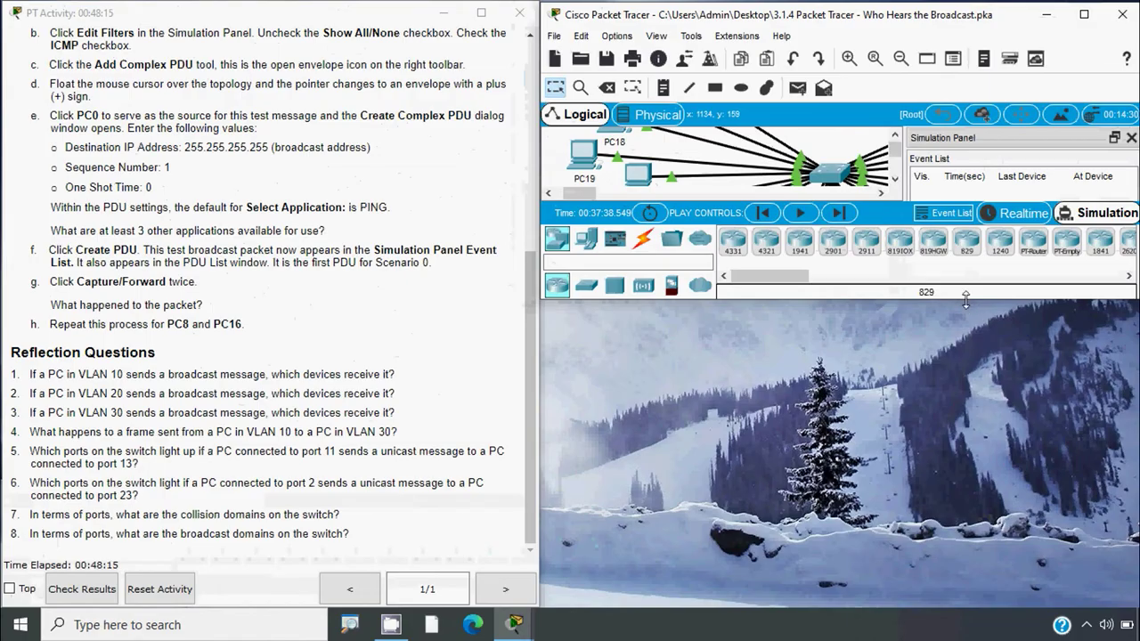
drag(965, 300, 965, 607)
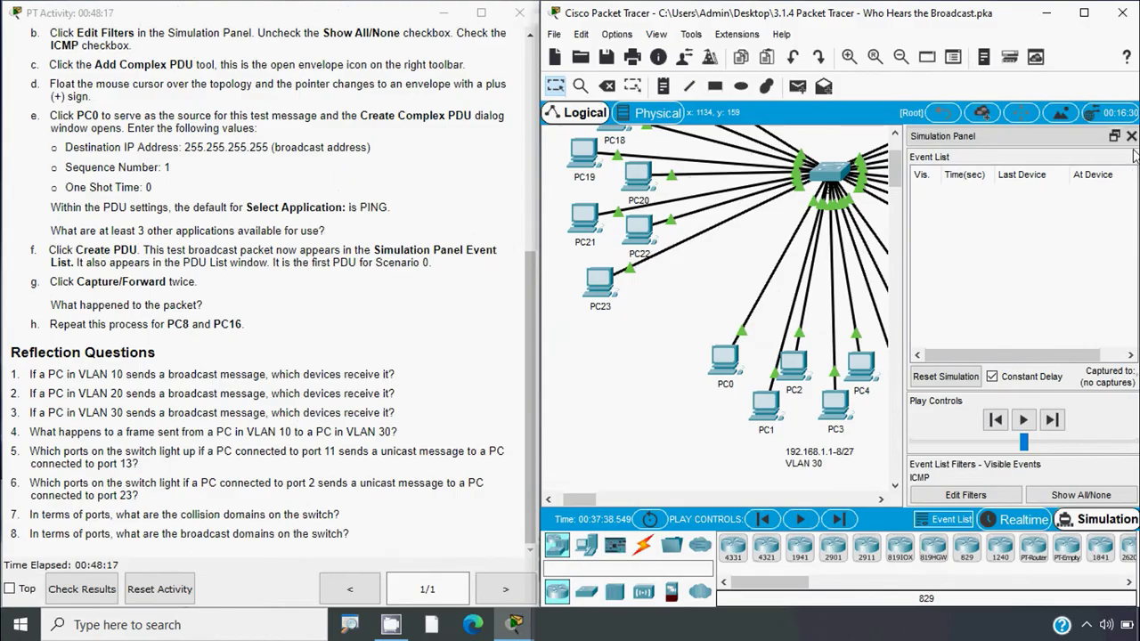
click(1131, 136)
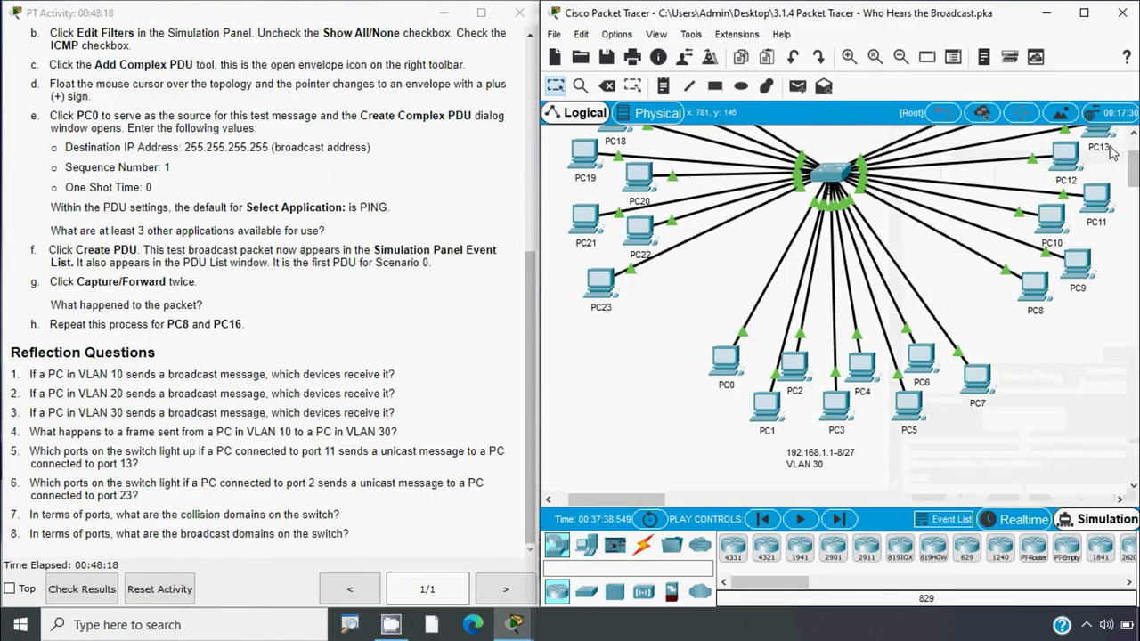
Create a complex PDU on PC8 to 255.255.255.255 with sequence 1 and one-shot time 0.
click(820, 88)
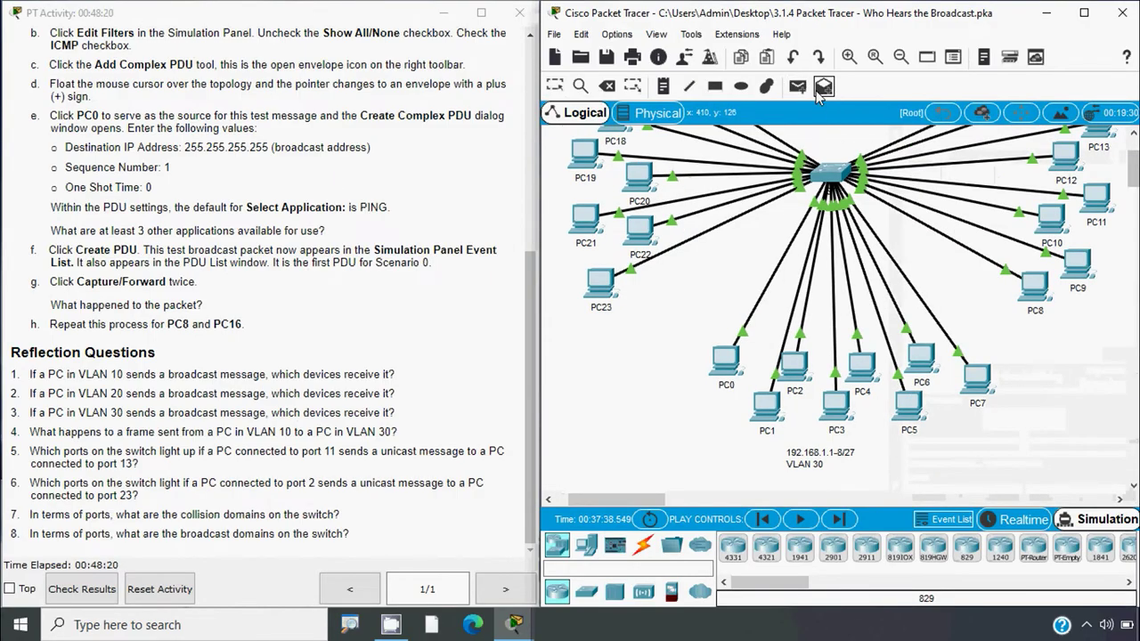
click(1034, 283)
click(596, 222)
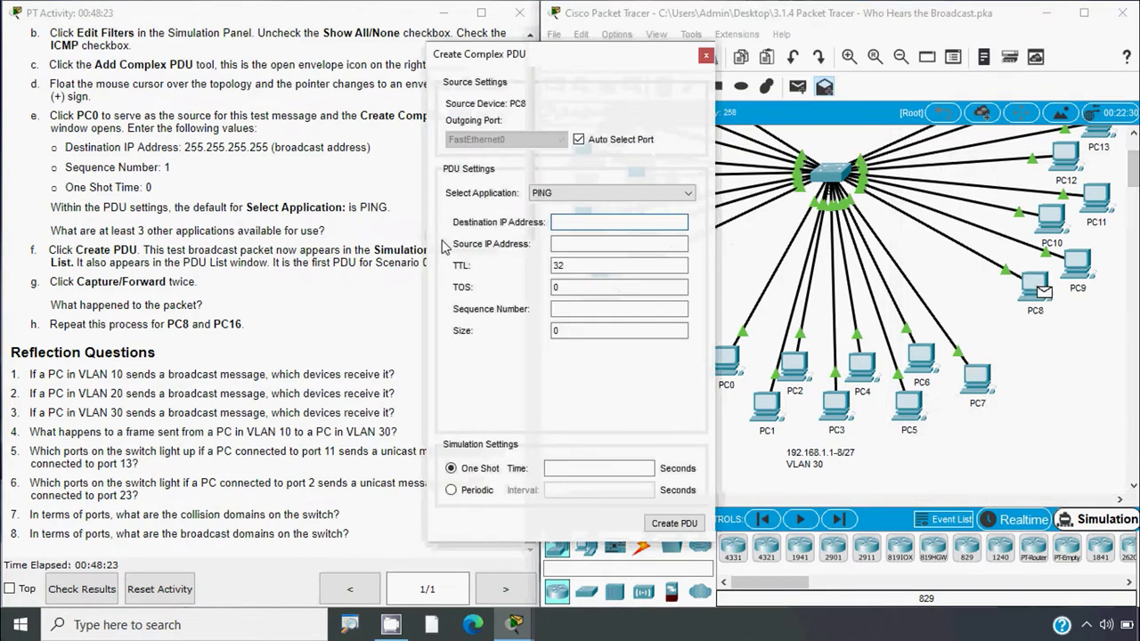
text(255.255.255.255)
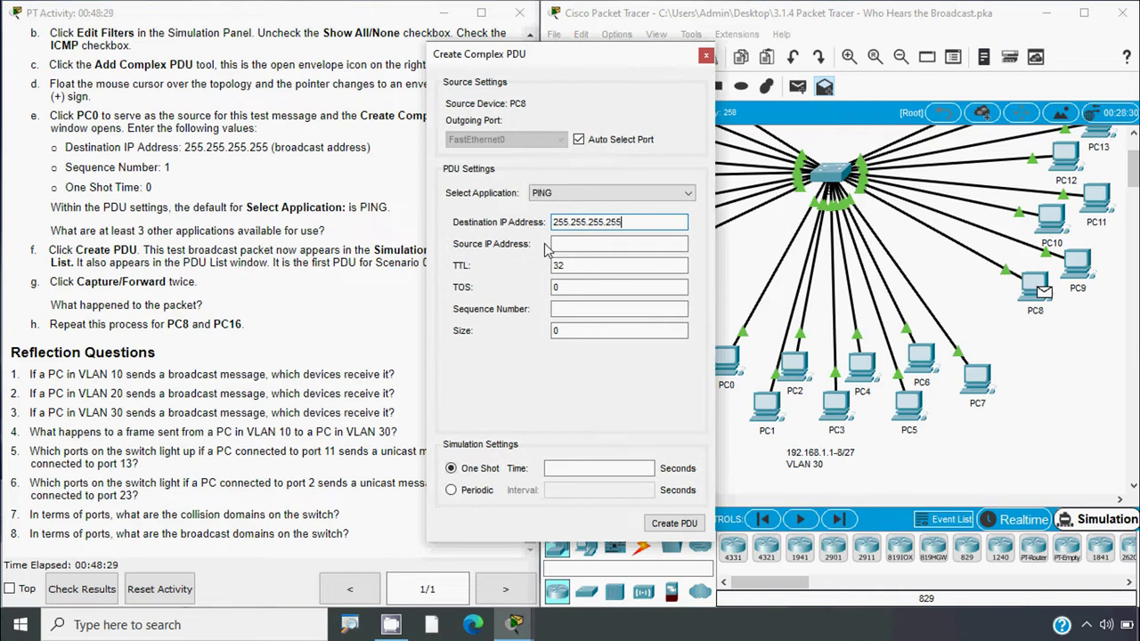
click(553, 312)
text(1)
click(560, 469)
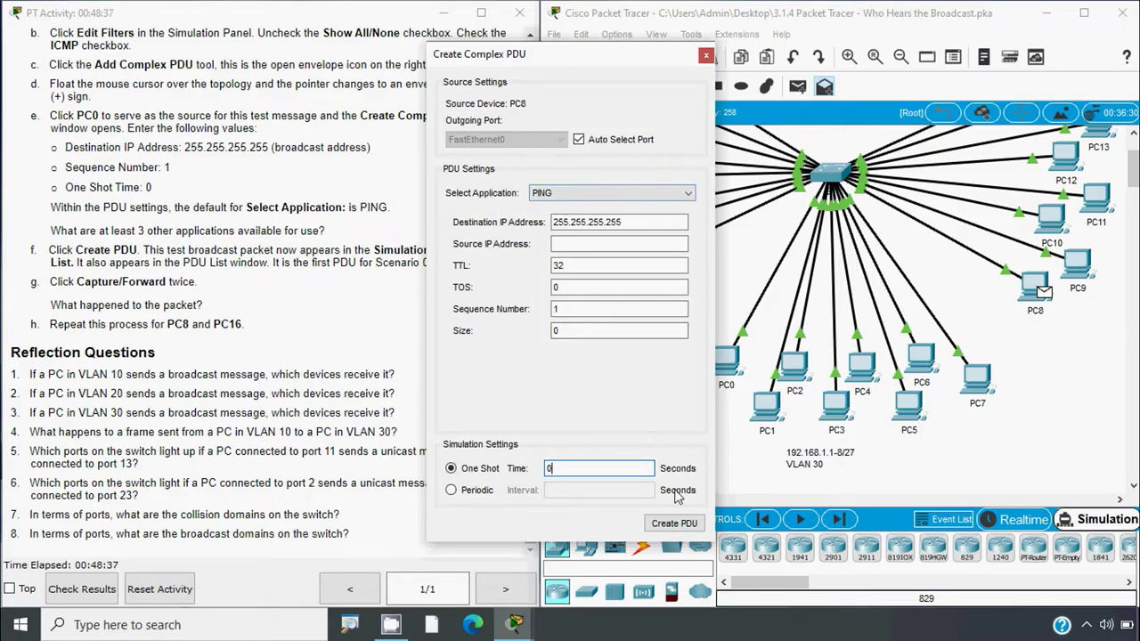
click(674, 522)
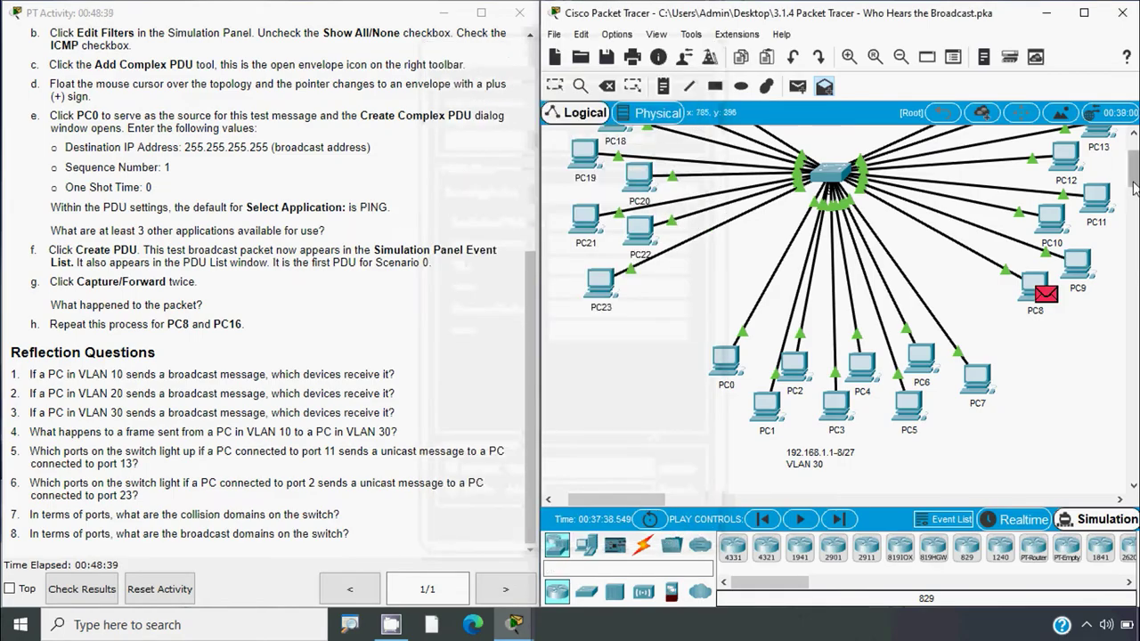
Forward PC8's broadcast twice to reach only PC9–PC15, then reset by toggling Realtime and Simulation.
scroll(1135, 187, up, 2)
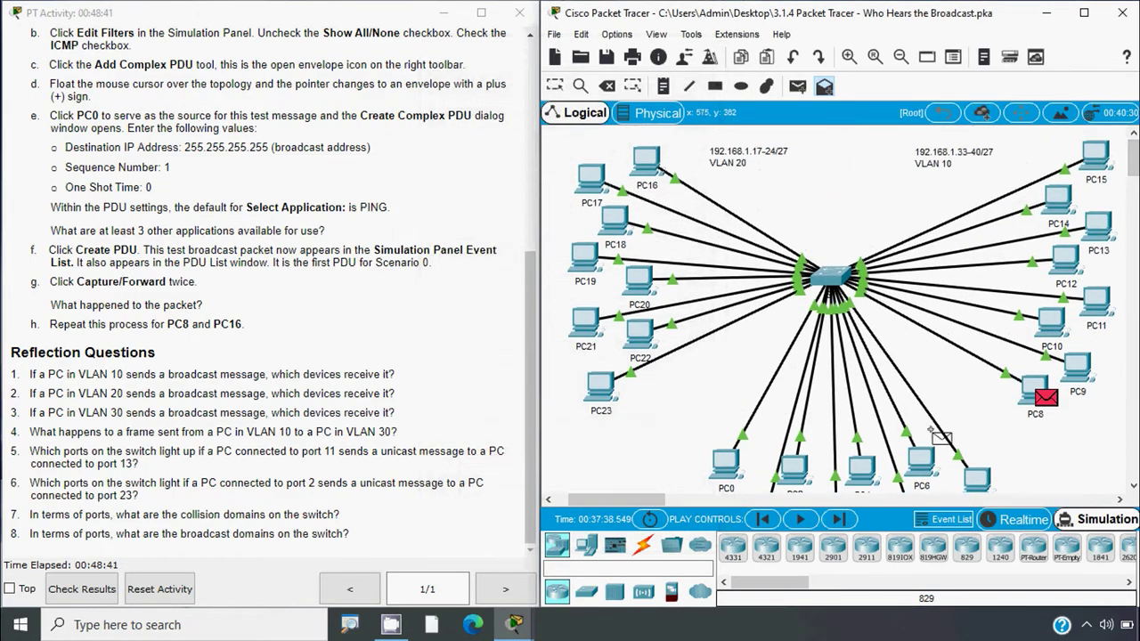
click(839, 523)
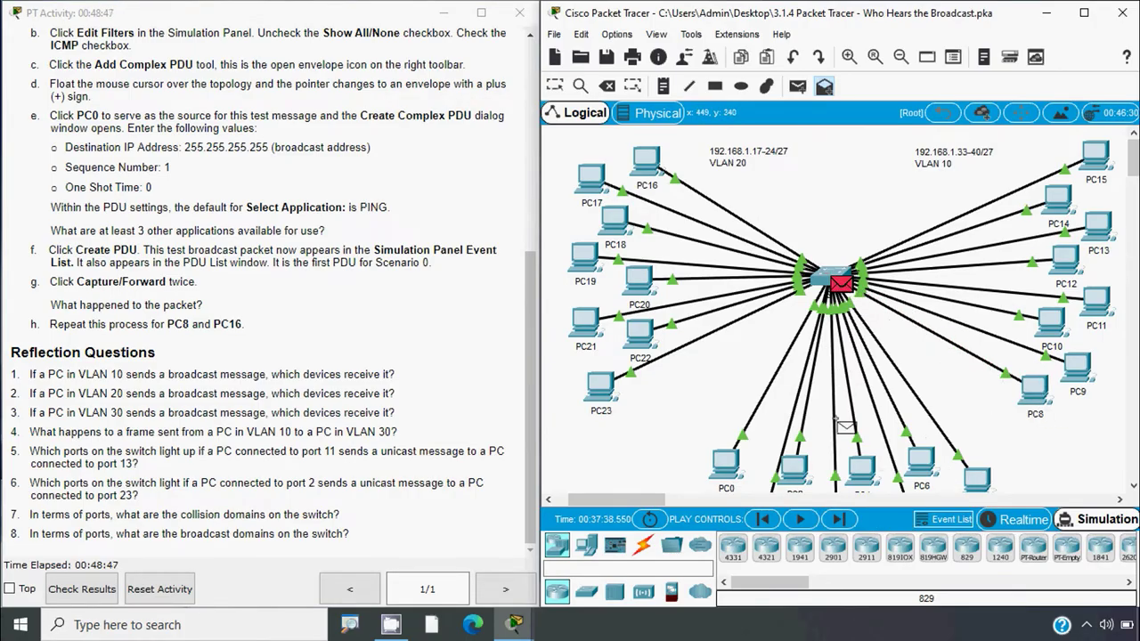
click(838, 521)
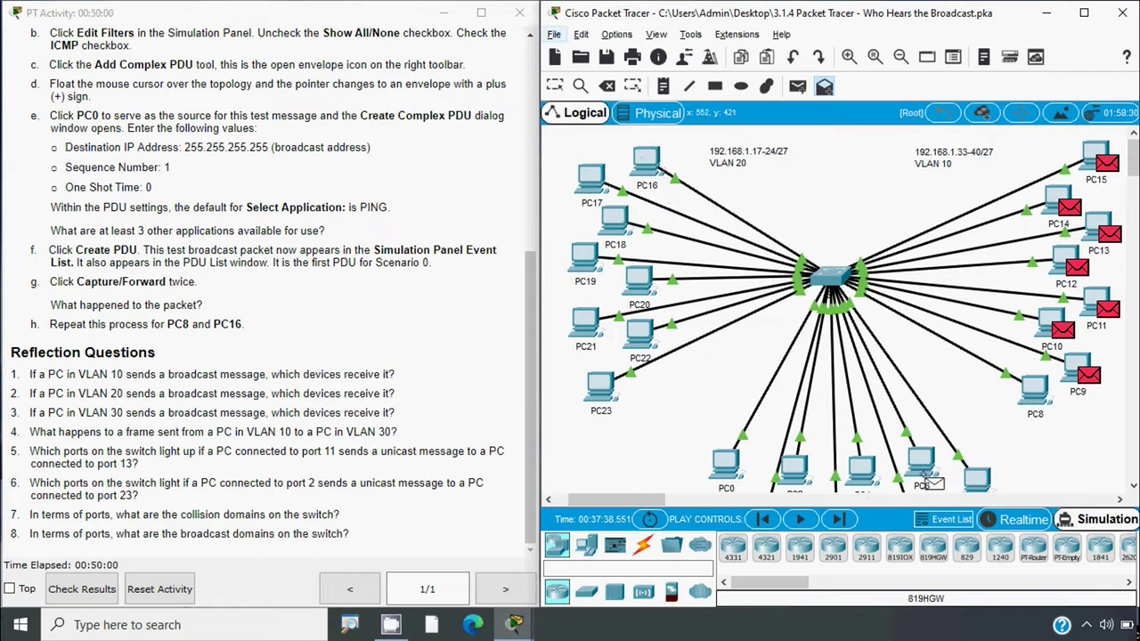
click(1018, 524)
click(1095, 521)
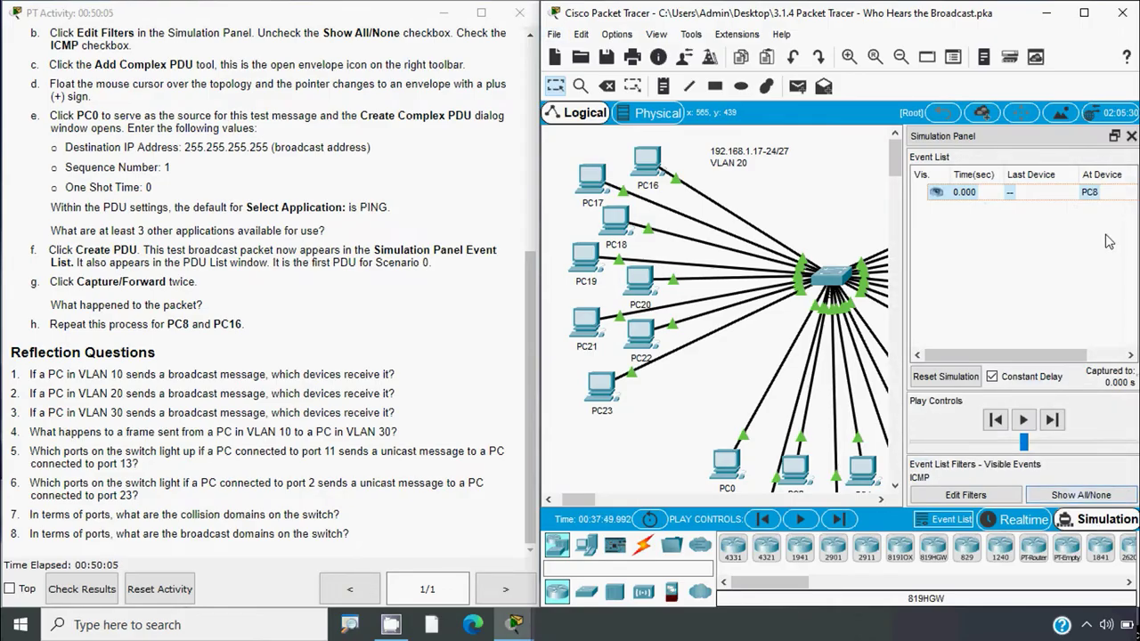
Close the Simulation Panel, delete PC8's broadcast PDU, and resize the window taller.
click(1130, 136)
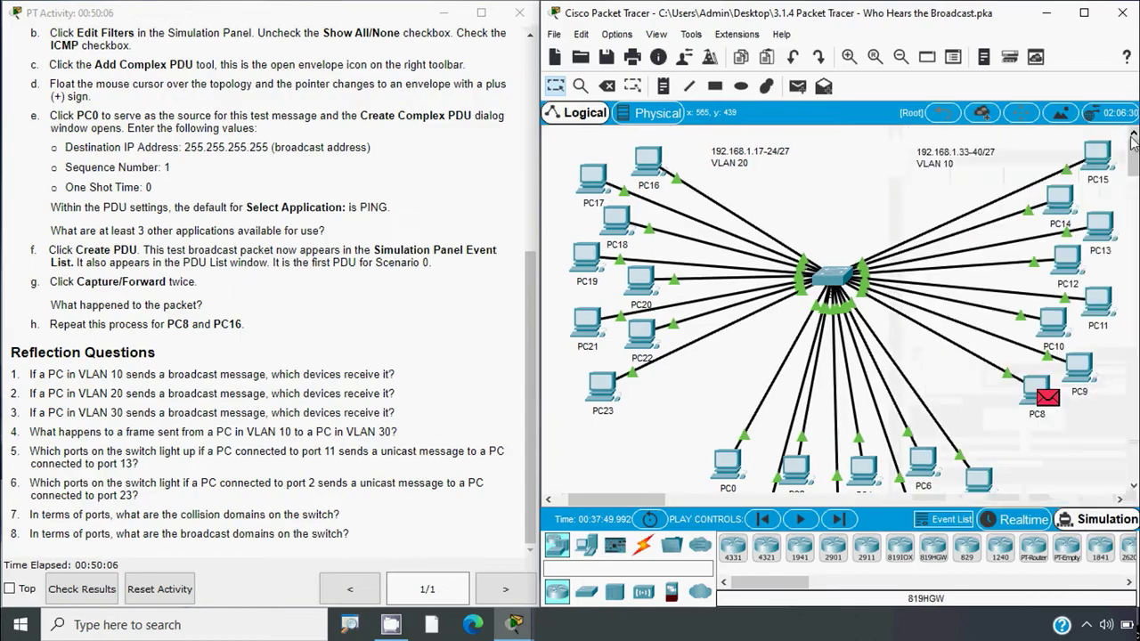
click(1083, 13)
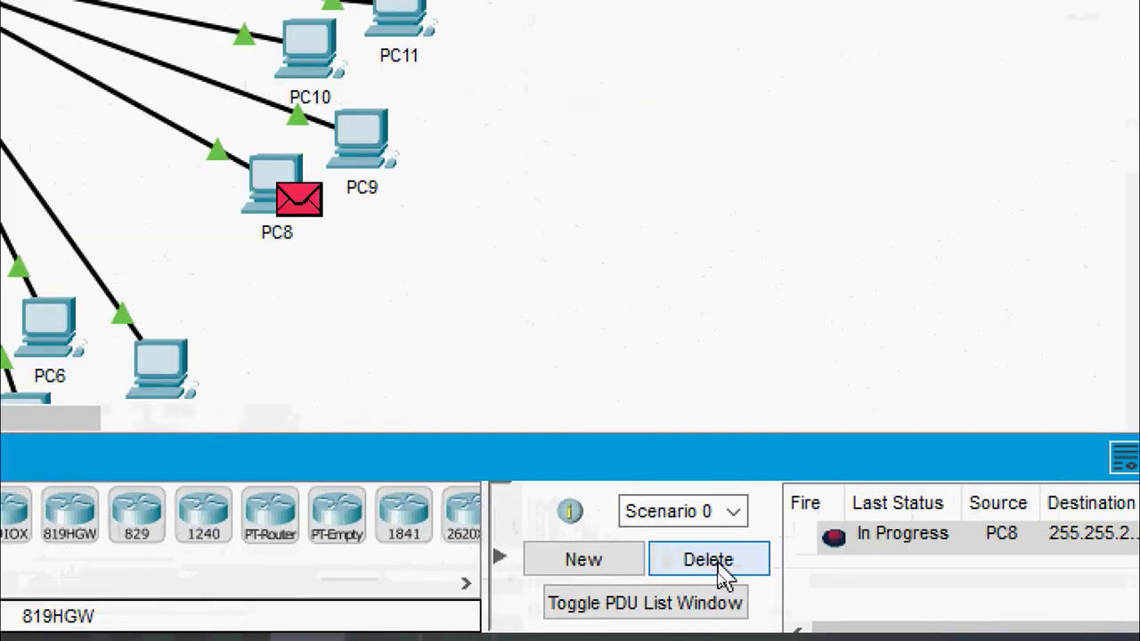
click(714, 571)
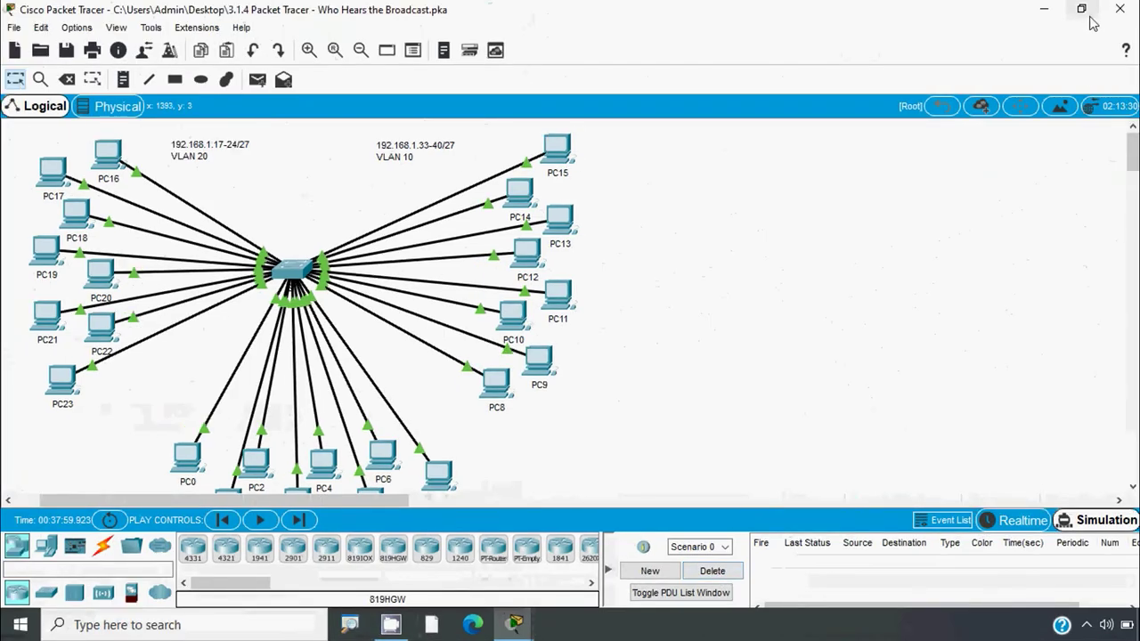
click(1082, 10)
drag(969, 298, 968, 609)
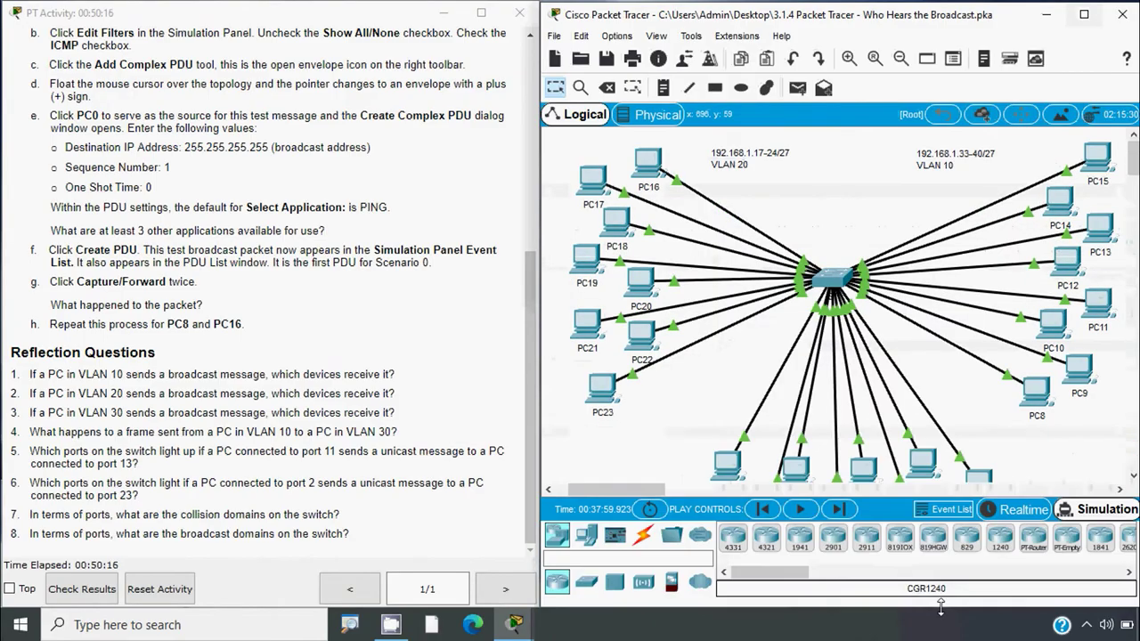
Create a PING complex PDU on PC16 to 255.255.255.255 with sequence 1 and one-shot time 0.
click(822, 88)
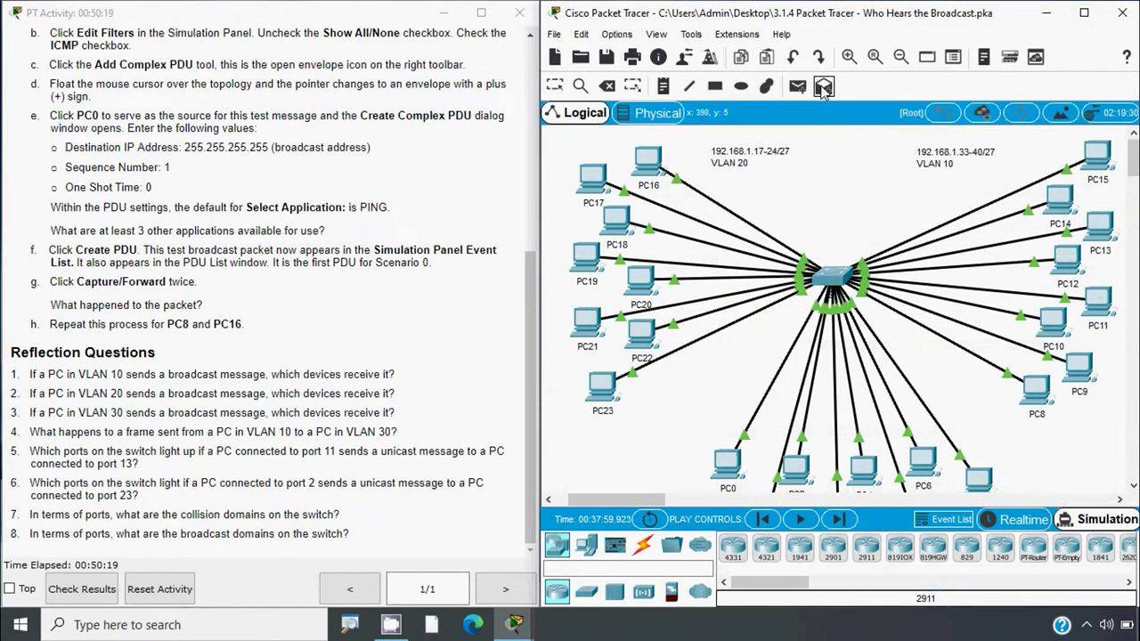
click(647, 162)
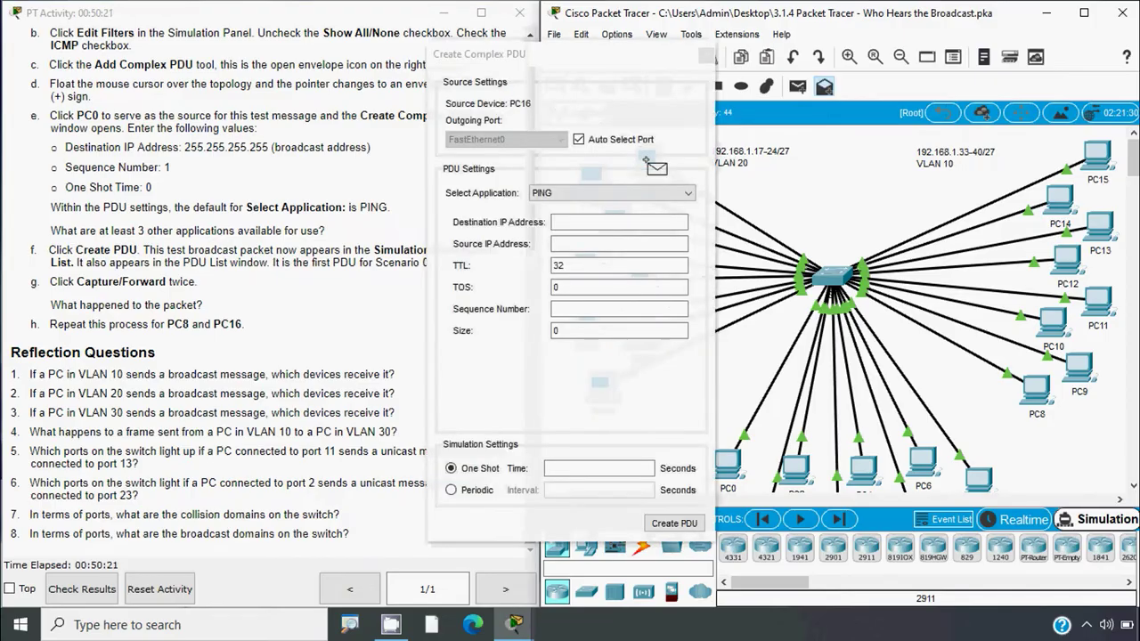
click(583, 222)
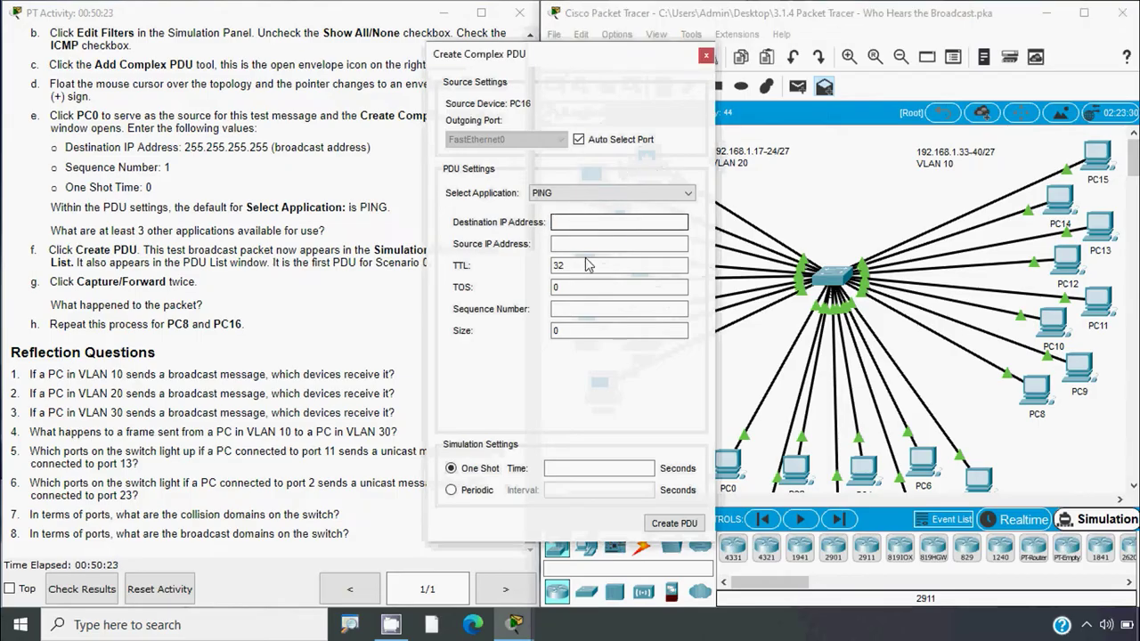
text(255.255.255.255)
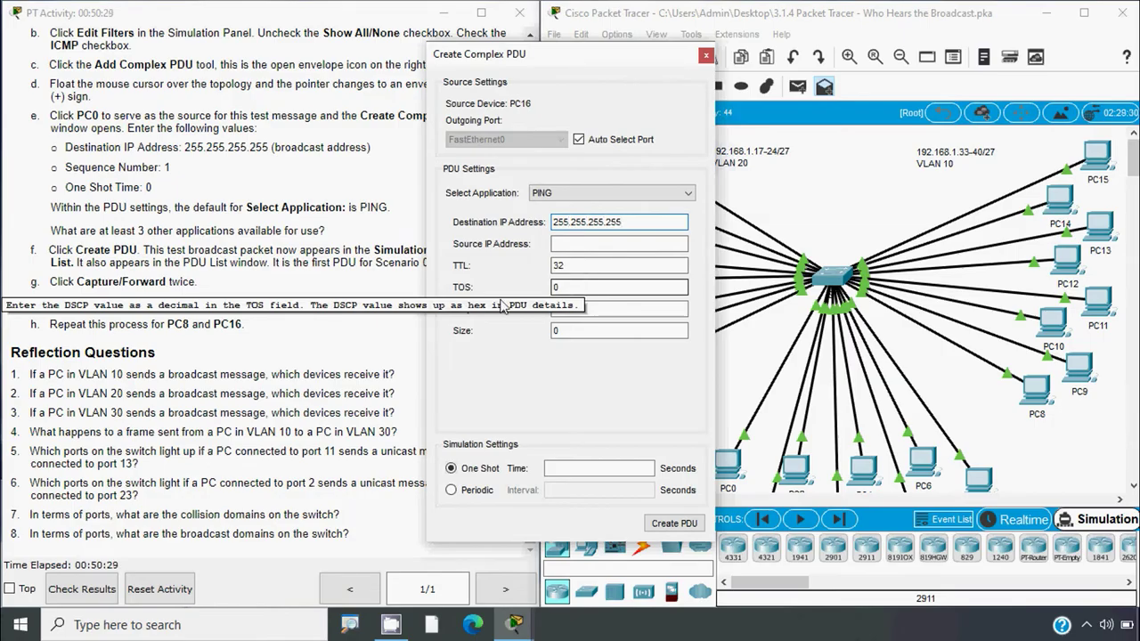
click(572, 309)
text(1)
click(564, 470)
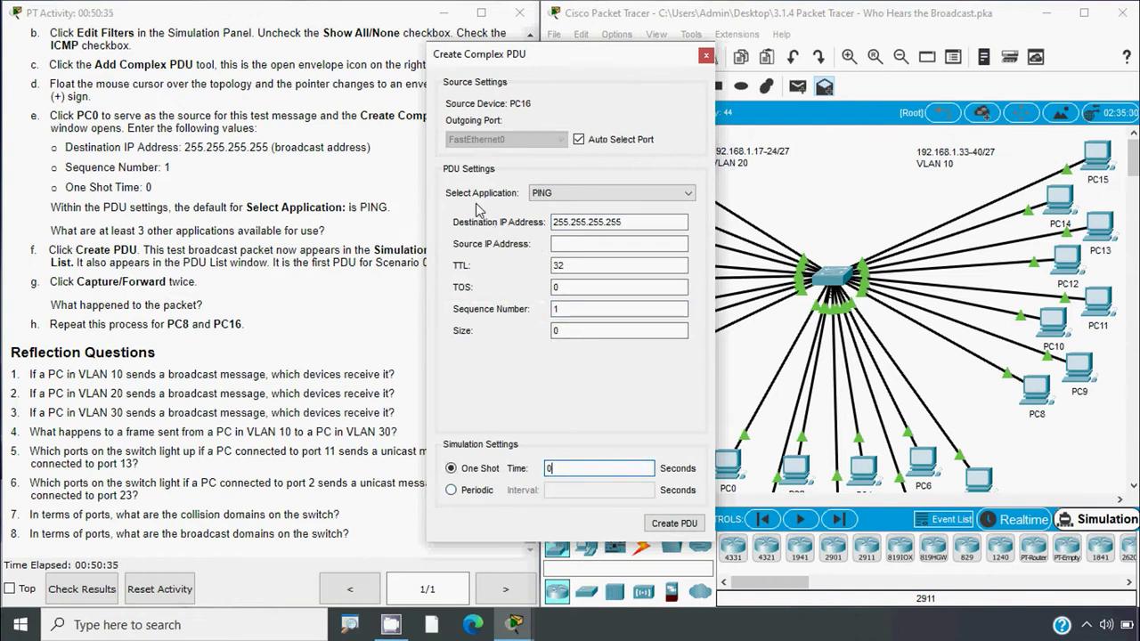
click(534, 194)
click(534, 210)
click(673, 523)
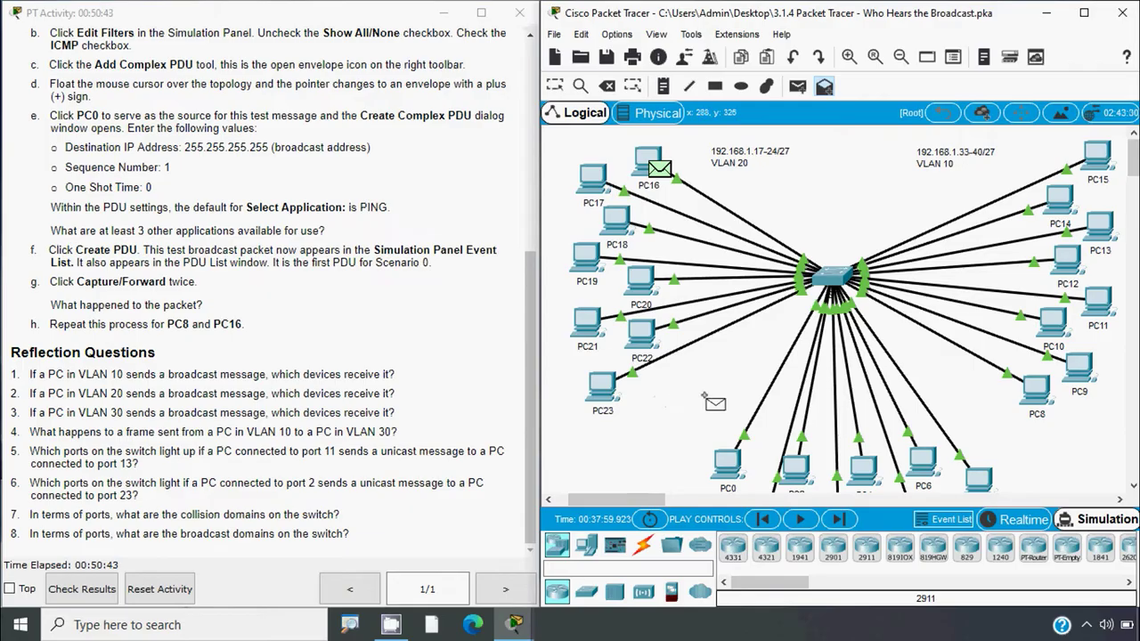
Step PC16's broadcast through the switch so it reaches only PC17–PC23 in VLAN 20.
click(839, 520)
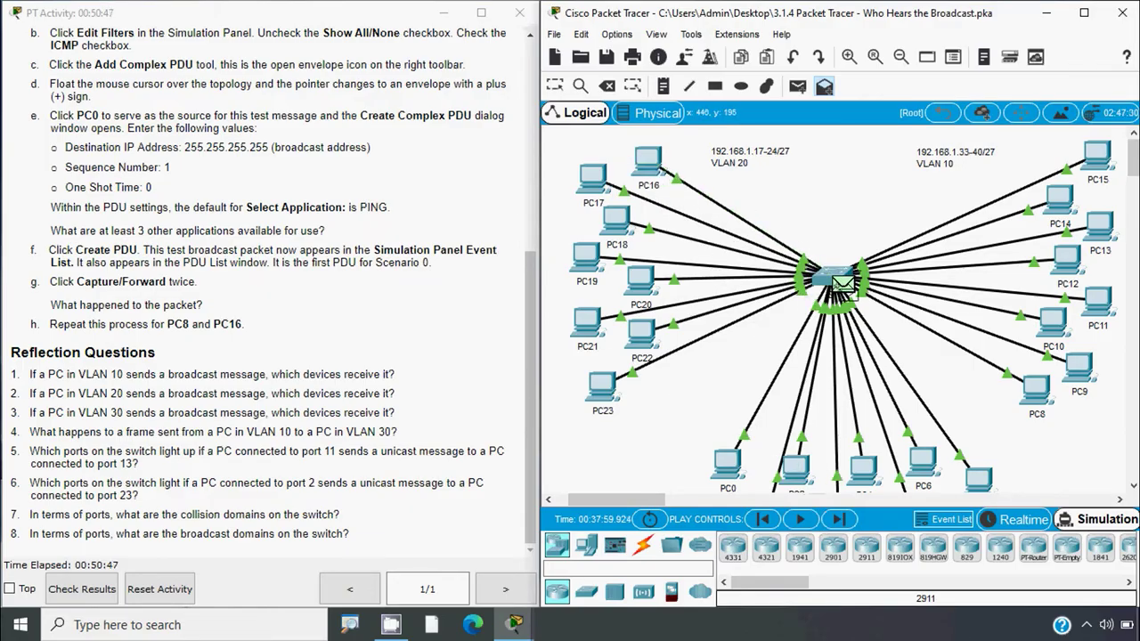
click(838, 520)
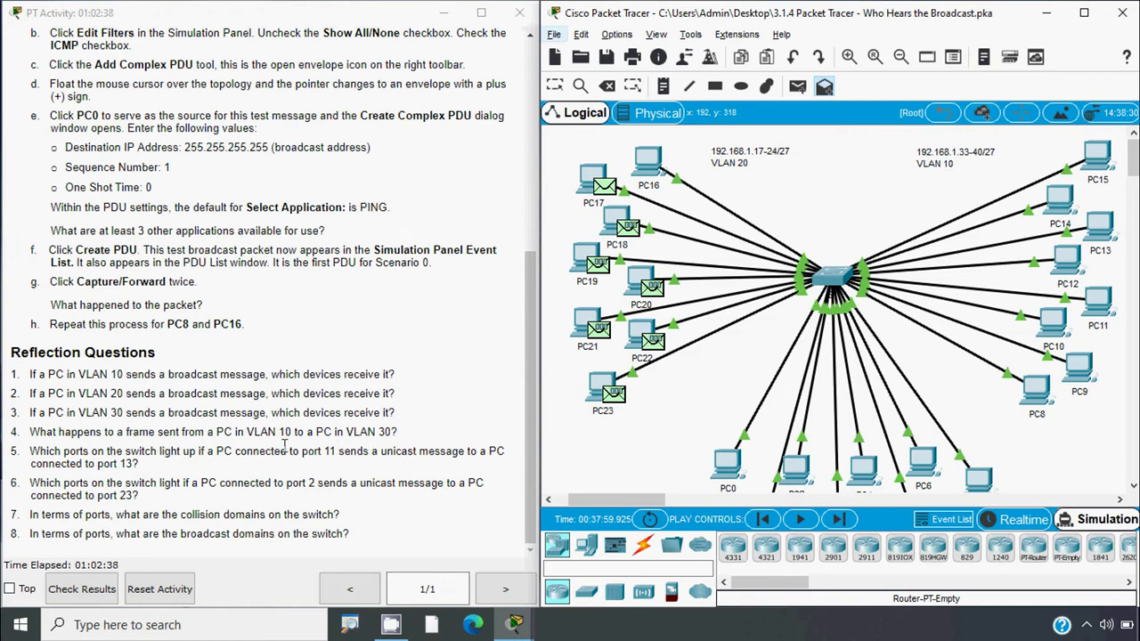
double_click(258, 432)
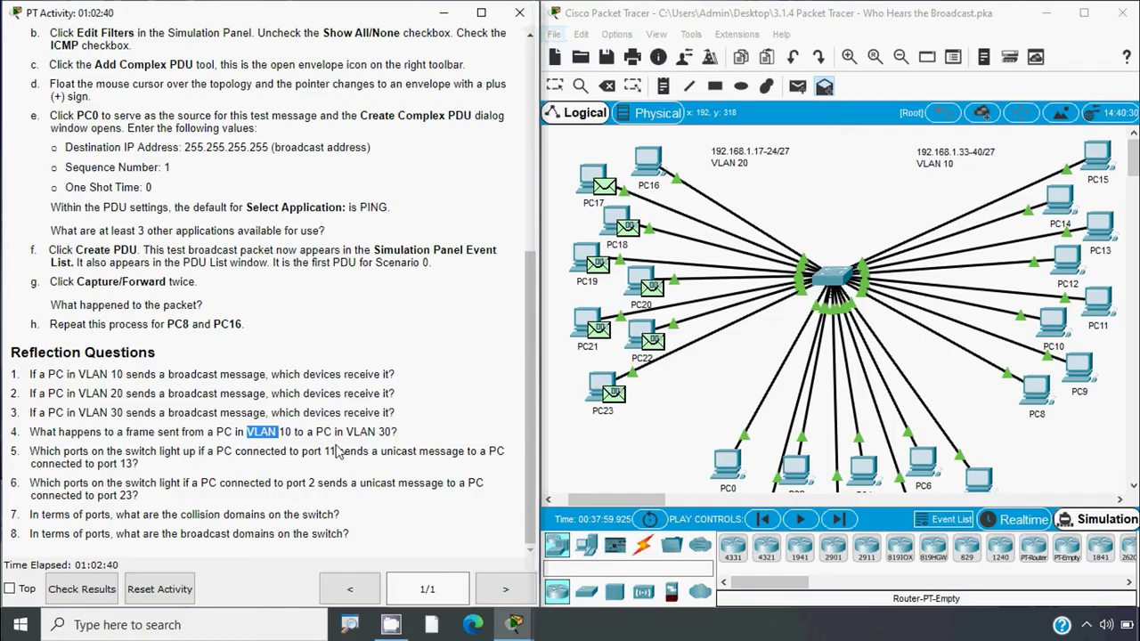
drag(344, 433, 402, 440)
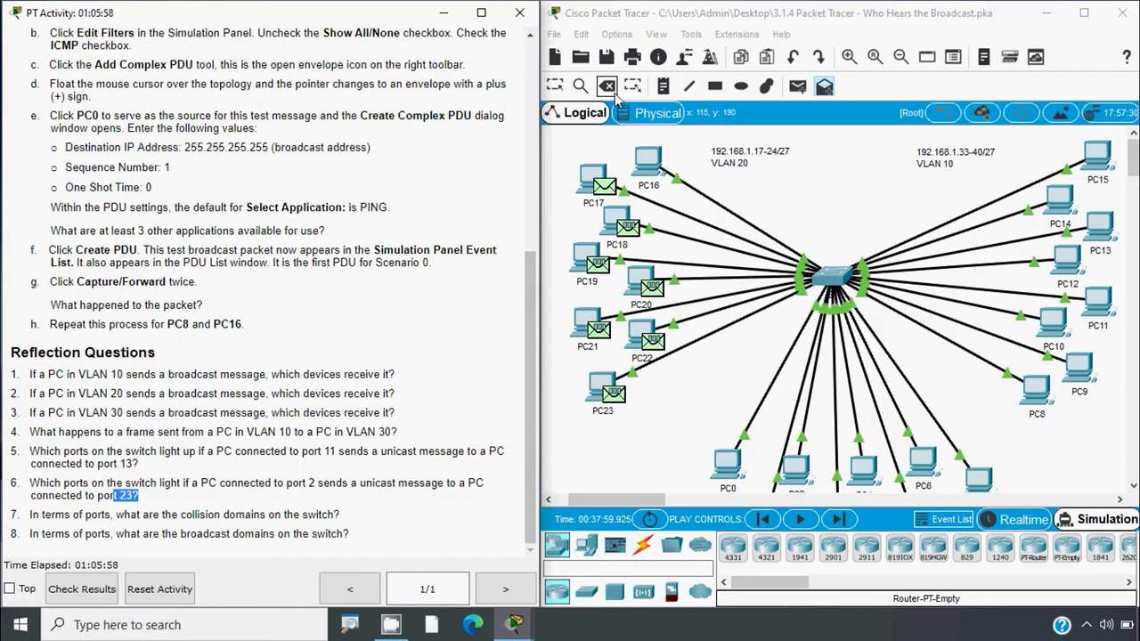
Switch the simulation back to Realtime mode and open switch S1's CLI.
click(1084, 518)
click(1019, 519)
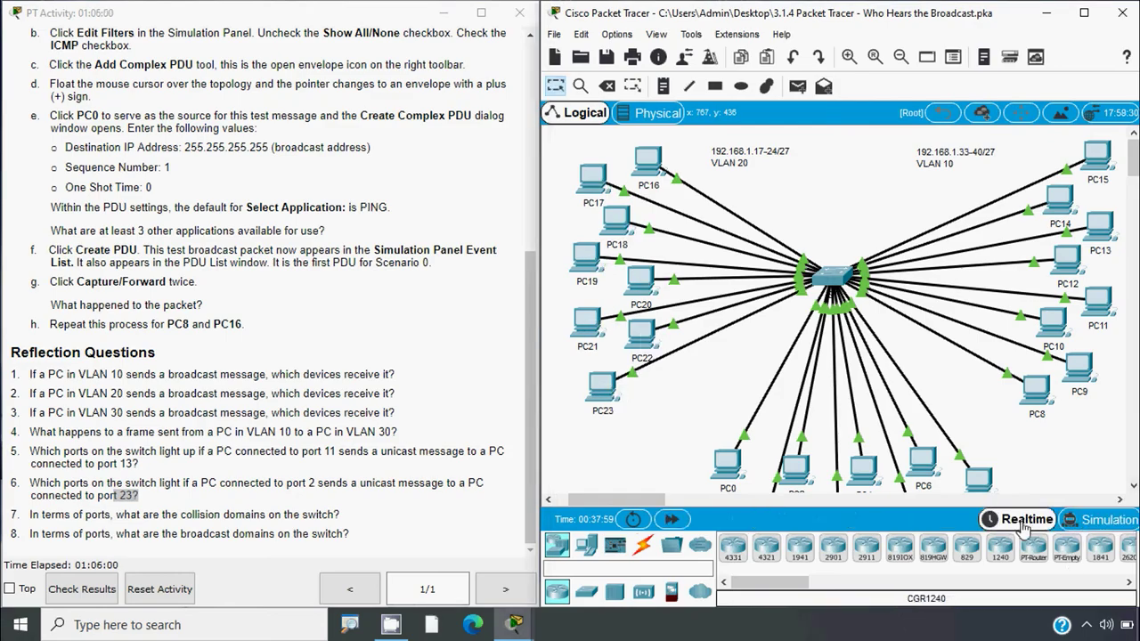
click(845, 281)
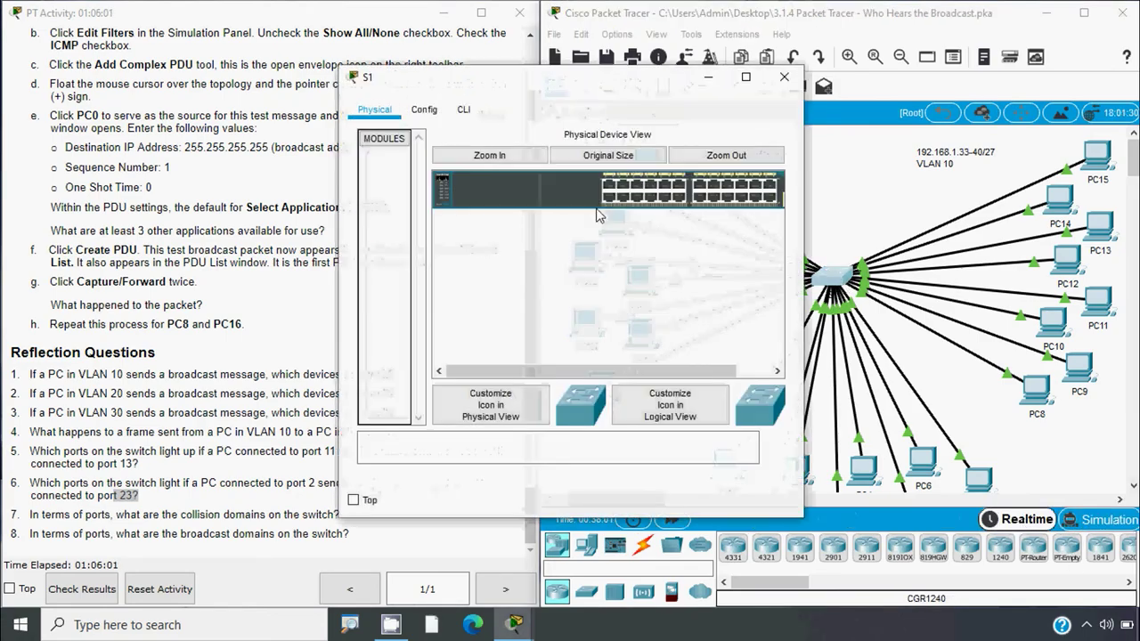
click(464, 108)
Enter privileged mode with enable and run show vlan brief on S1.
key(Return)
text(en)
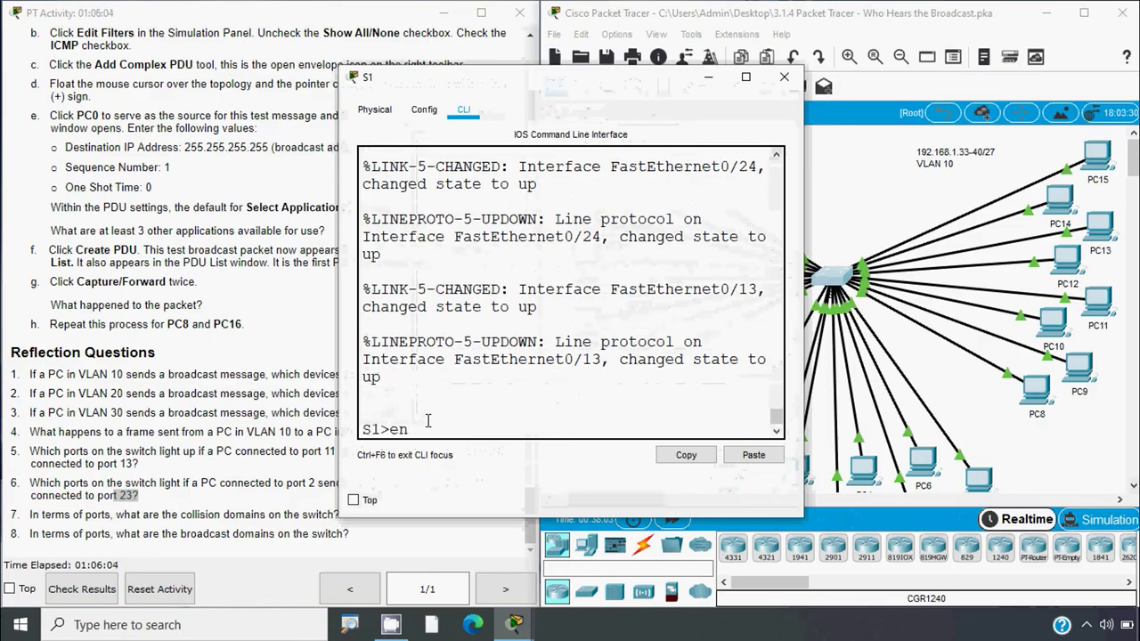
text(a)
key(Tab)
key(Return)
text(sh)
key(Tab)
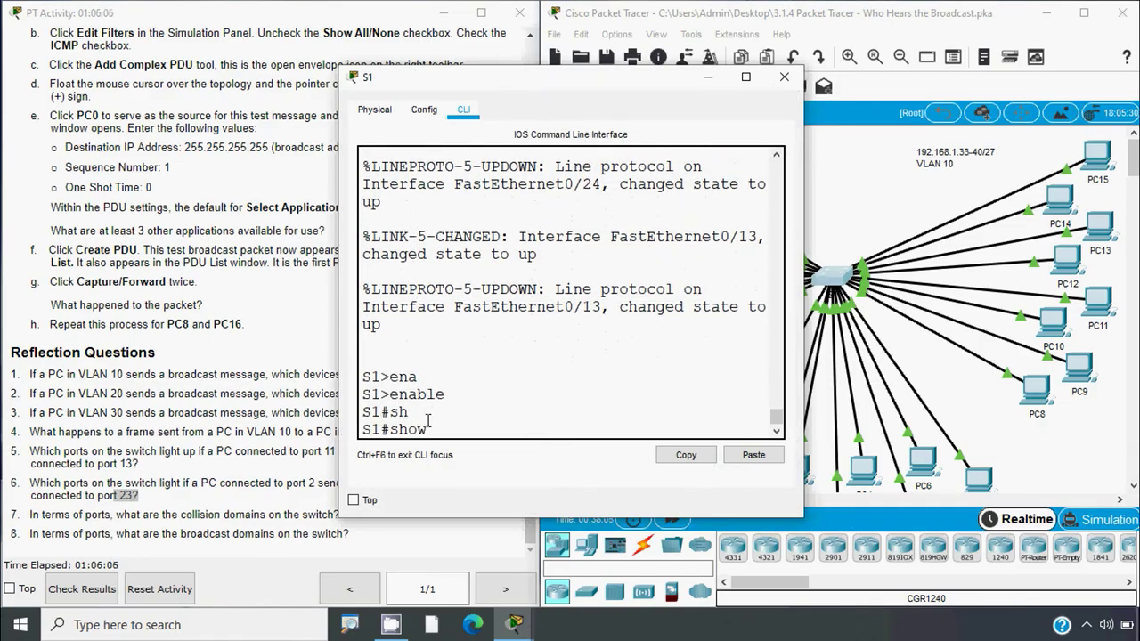
text(vl)
key(Tab)
text(br)
key(Return)
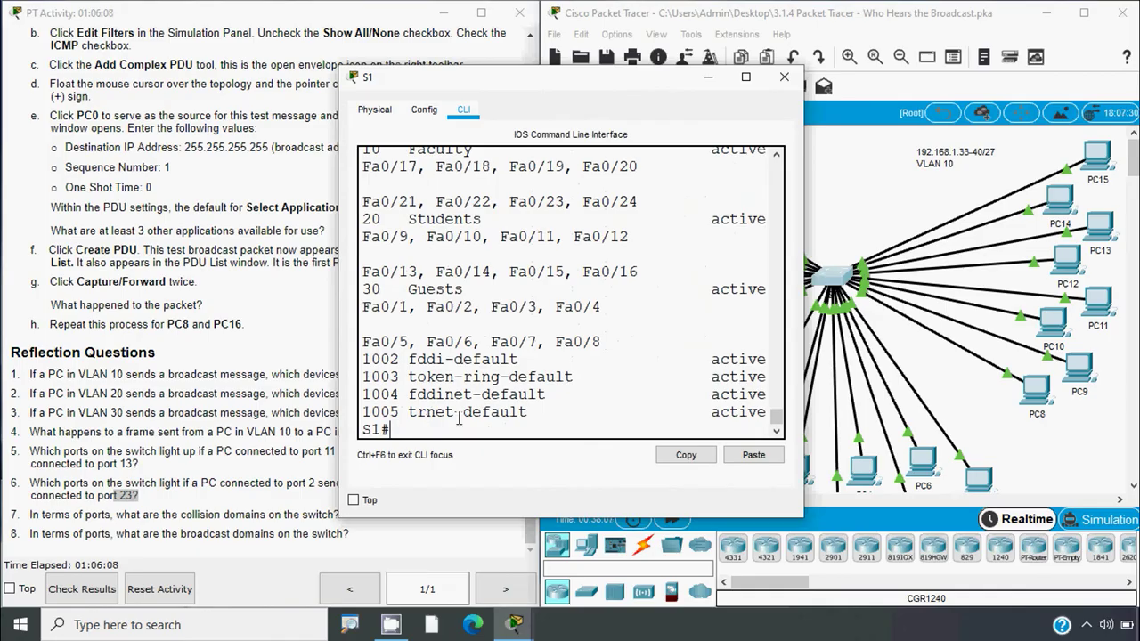
Widen the S1 console, highlight the Guests and Faculty port lists, then close the window.
drag(805, 301, 1075, 301)
drag(336, 335, 89, 334)
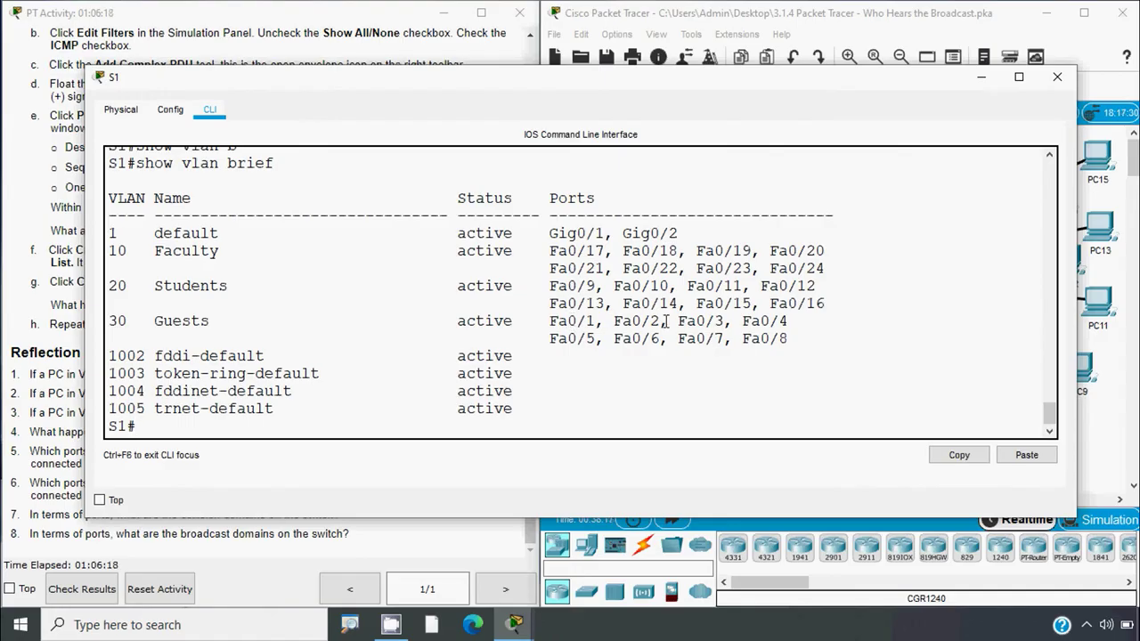
drag(669, 320, 617, 321)
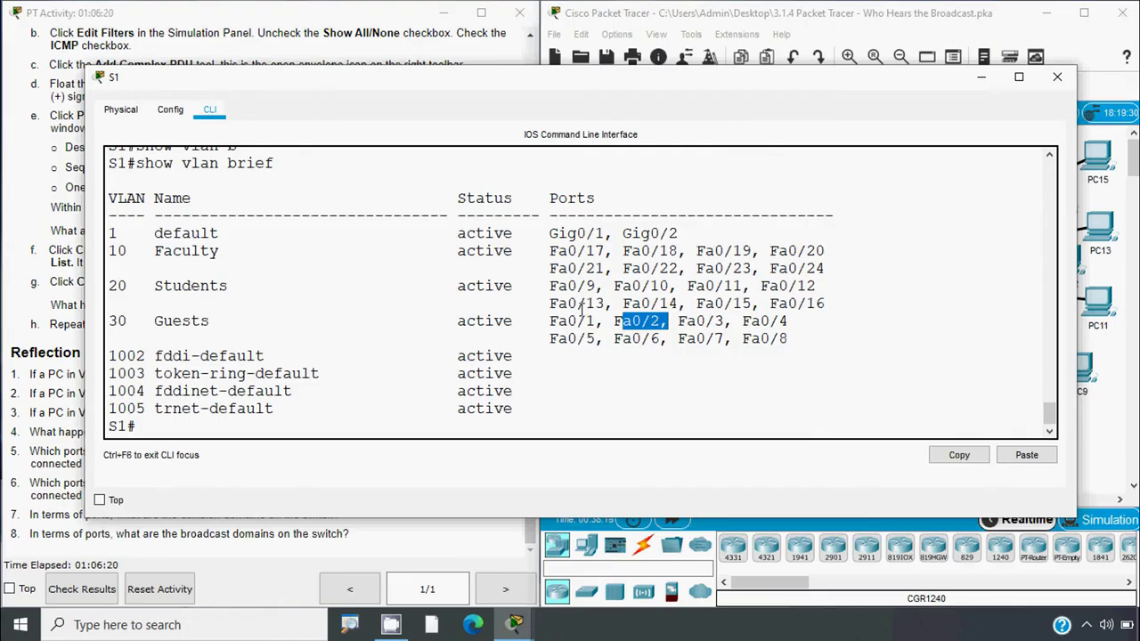
click(651, 363)
drag(750, 268, 641, 268)
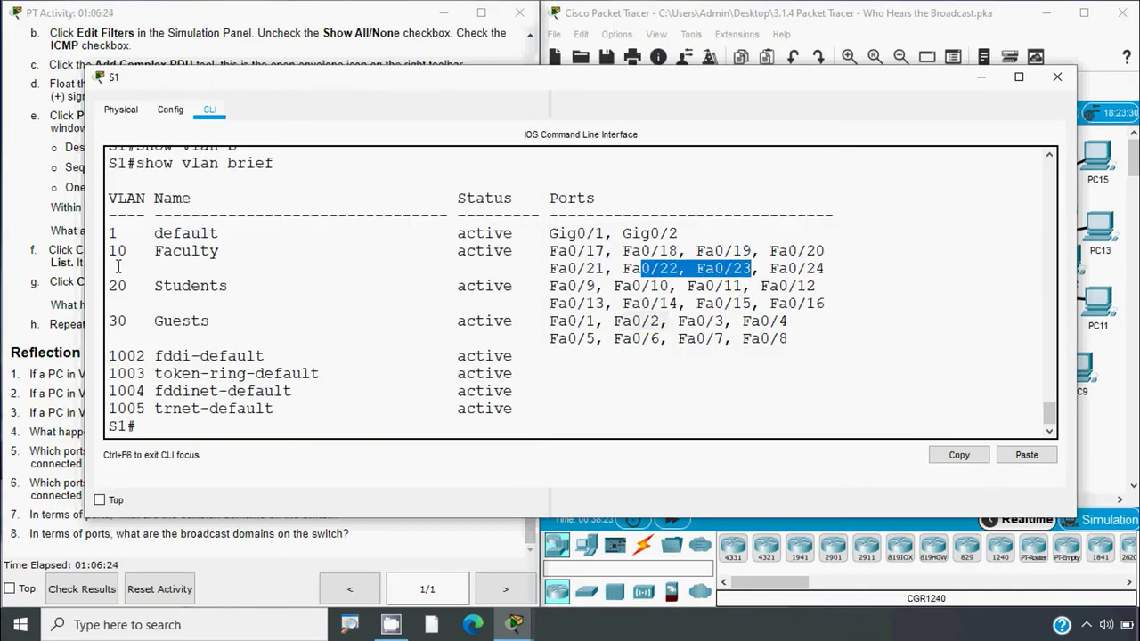
click(74, 371)
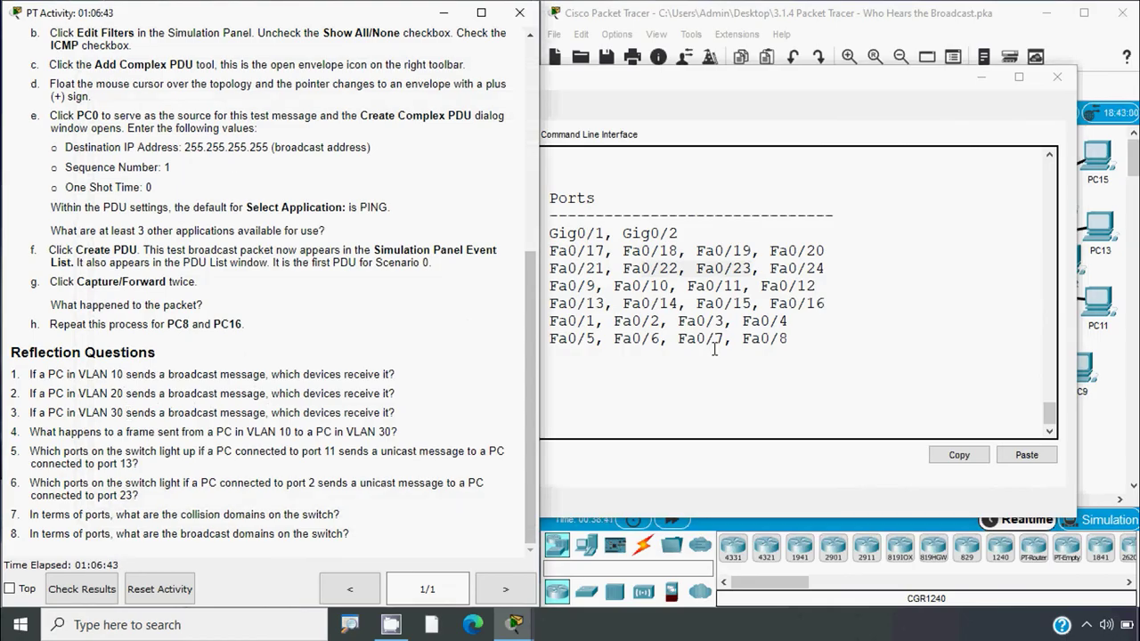
click(1056, 76)
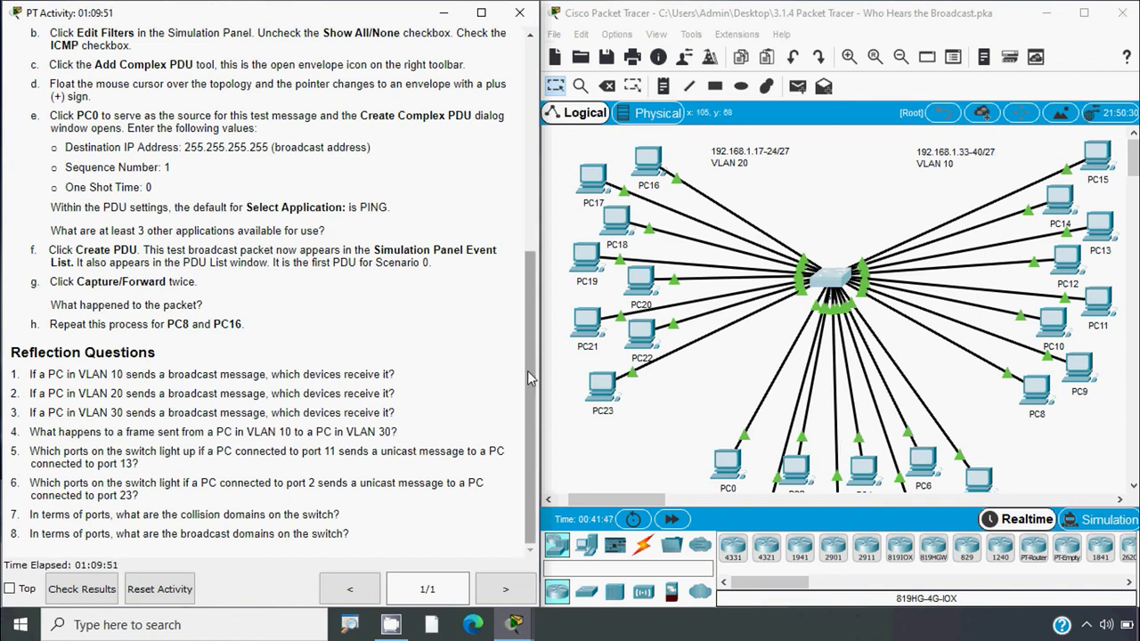
drag(527, 369, 515, 161)
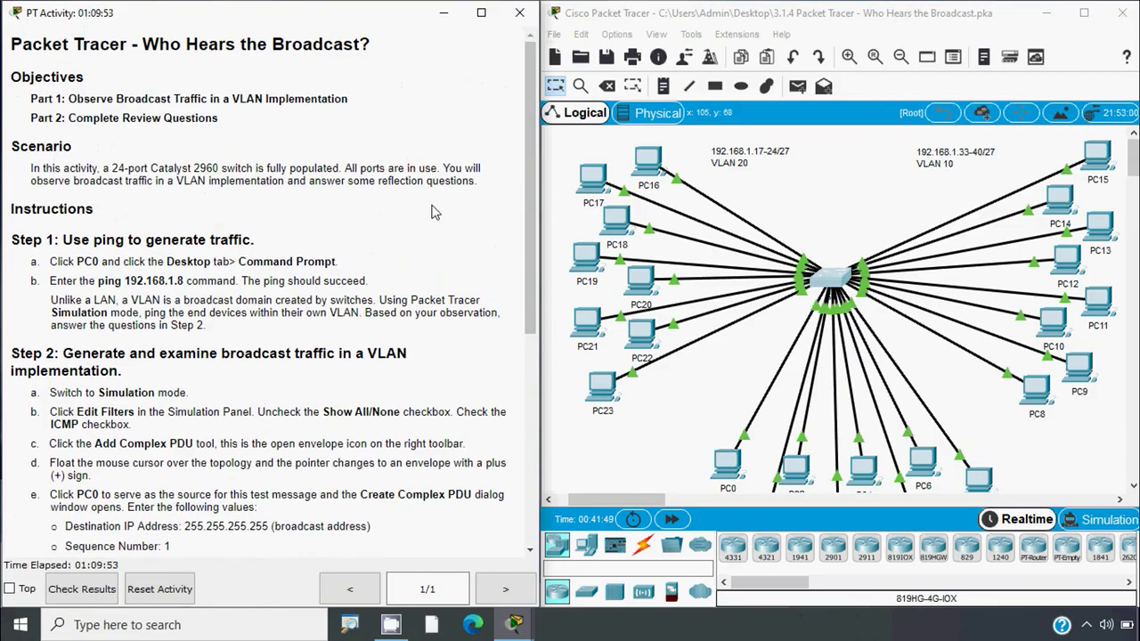